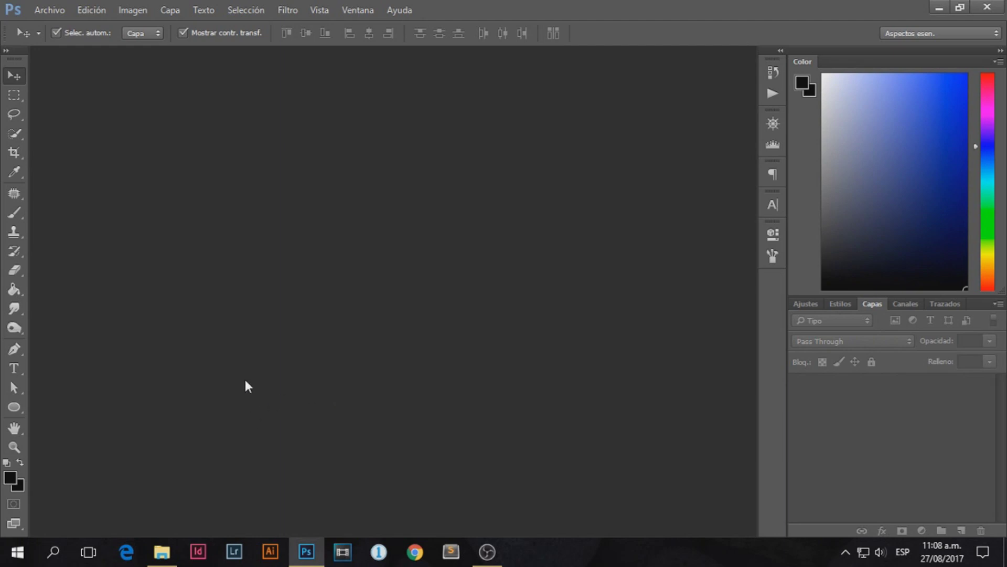
Open the girl-2666669 photo and duplicate the Fondo layer as Fondo copia
{"action": "left_click", "coordinate": [162, 552]}
{"action": "mouse_move", "coordinate": [165, 174]}
{"action": "left_mouse_down"}
{"action": "mouse_move", "coordinate": [248, 205]}
{"action": "mouse_move", "coordinate": [377, 335]}
{"action": "left_mouse_up"}
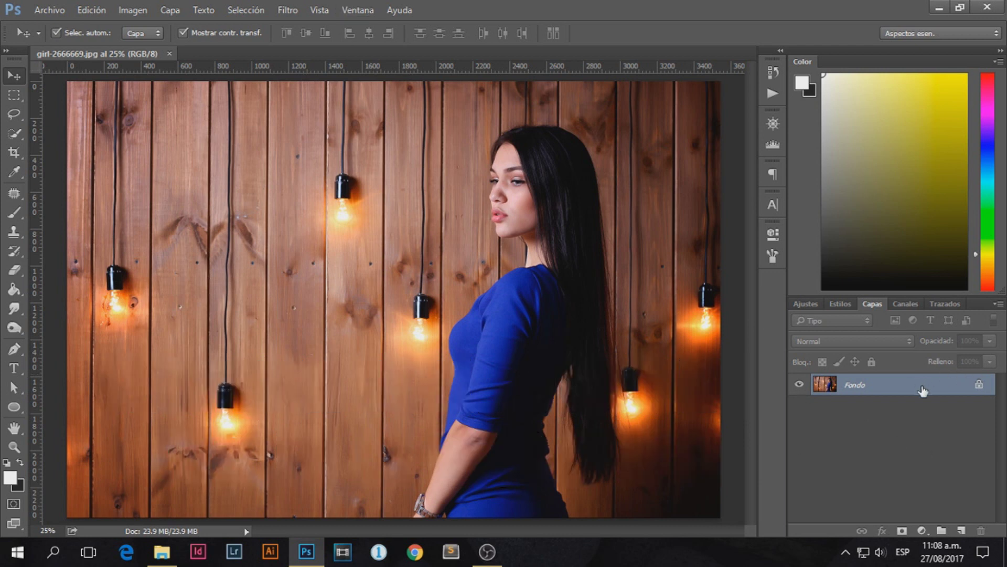
{"action": "right_click", "coordinate": [906, 391]}
{"action": "left_click", "coordinate": [905, 418]}
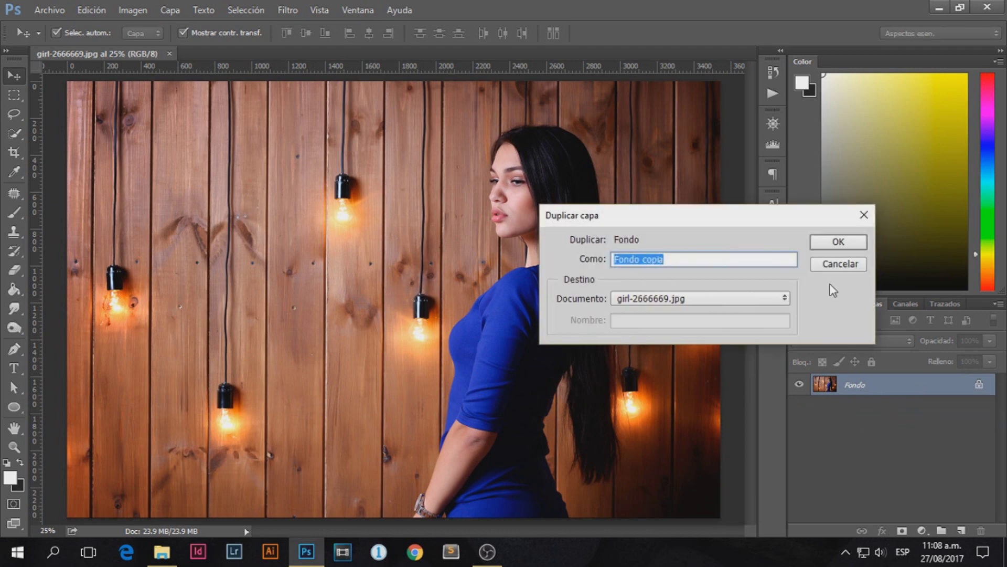
{"action": "left_click", "coordinate": [834, 244]}
Set the Fondo copia layer's blend mode to Superponer
{"action": "left_click", "coordinate": [886, 412]}
{"action": "left_click", "coordinate": [906, 393]}
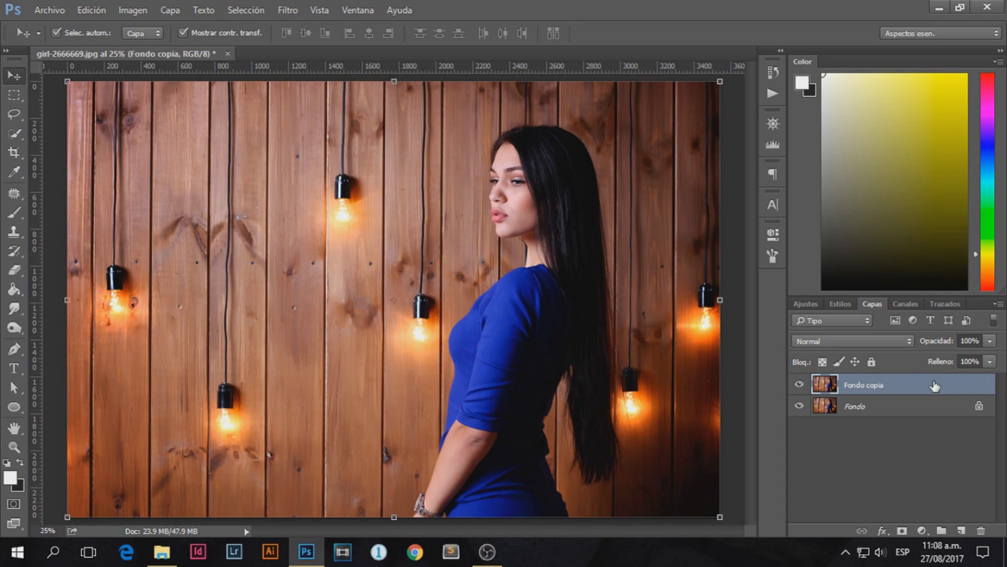
{"action": "left_click", "coordinate": [839, 341]}
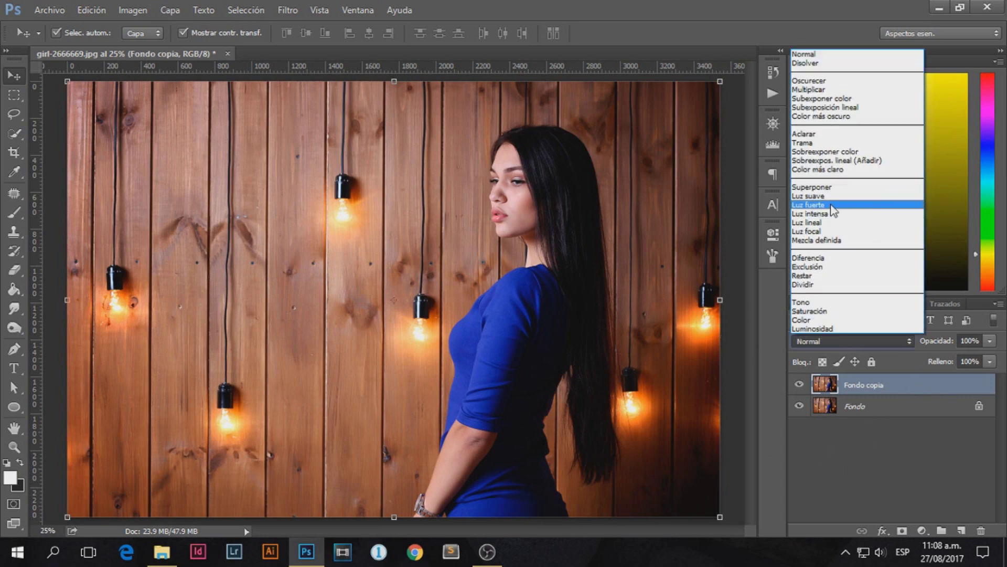
{"action": "left_click", "coordinate": [871, 207]}
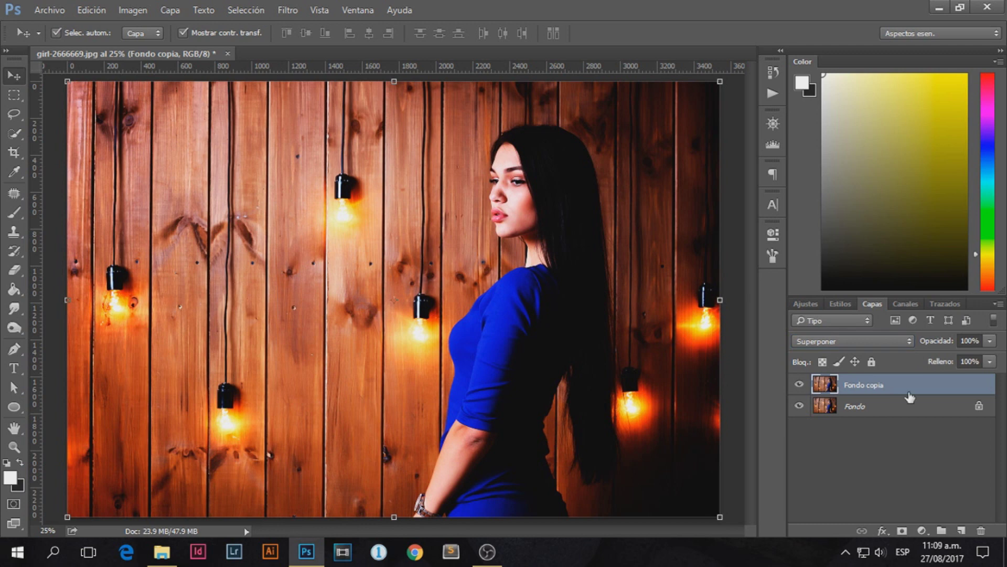
{"action": "left_click", "coordinate": [287, 10]}
{"action": "mouse_move", "coordinate": [378, 285]}
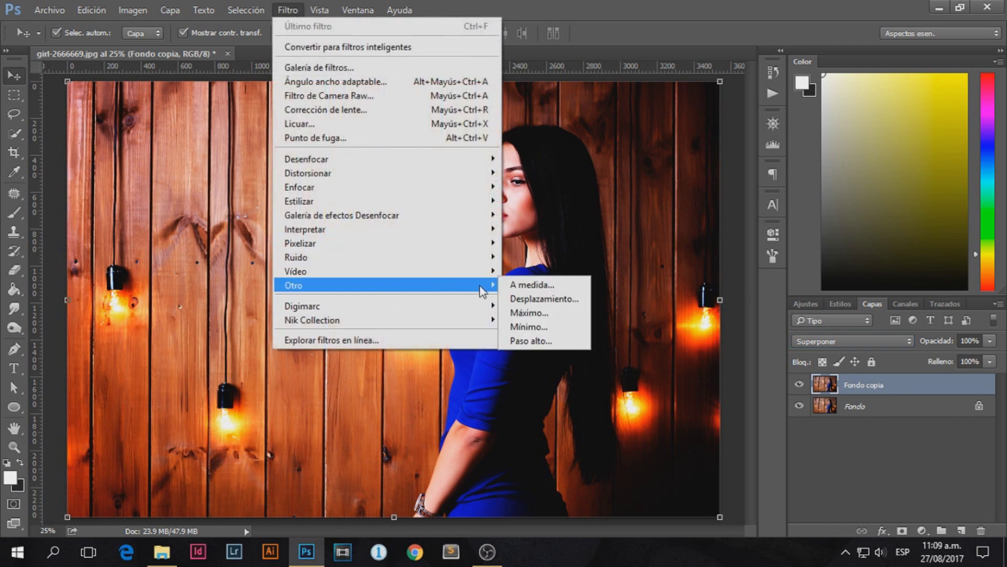
Apply a Paso alto filter to Fondo copia with a radius of about 40 pixels
{"action": "left_click", "coordinate": [525, 342]}
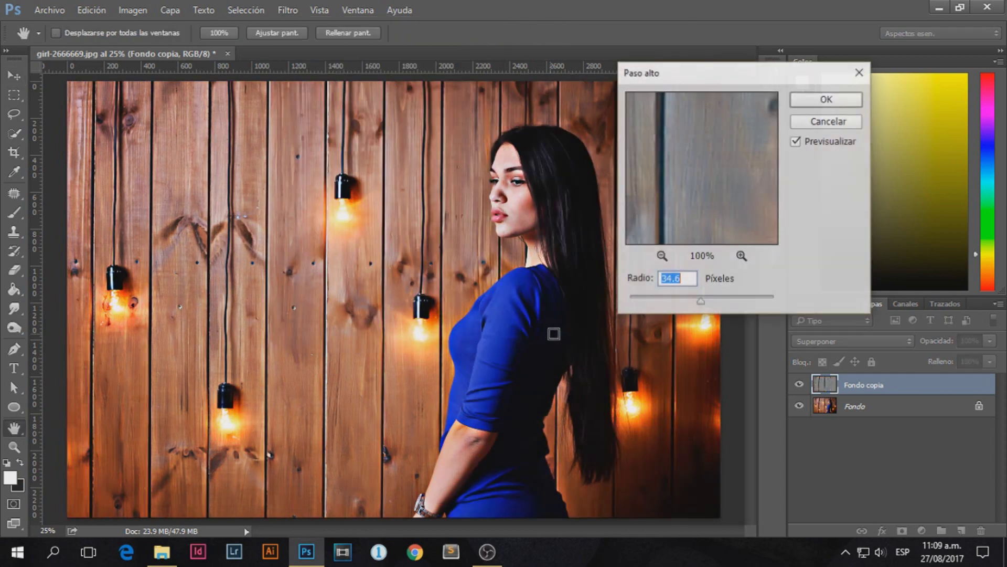
{"action": "left_click_drag", "start_coordinate": [701, 301], "coordinate": [646, 302]}
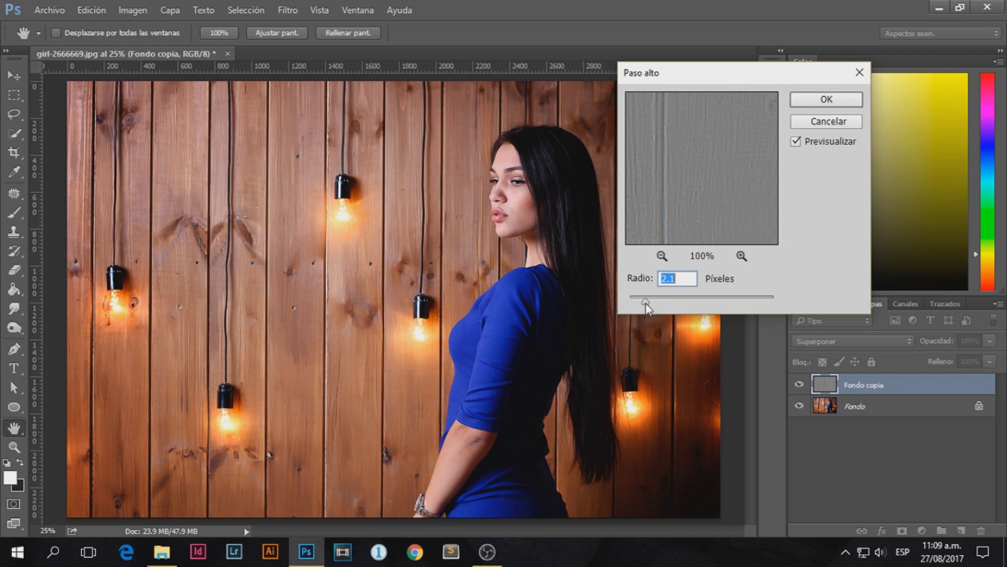
{"action": "mouse_move", "coordinate": [646, 302]}
{"action": "left_mouse_down"}
{"action": "mouse_move", "coordinate": [713, 302]}
{"action": "mouse_move", "coordinate": [705, 301]}
{"action": "left_mouse_up"}
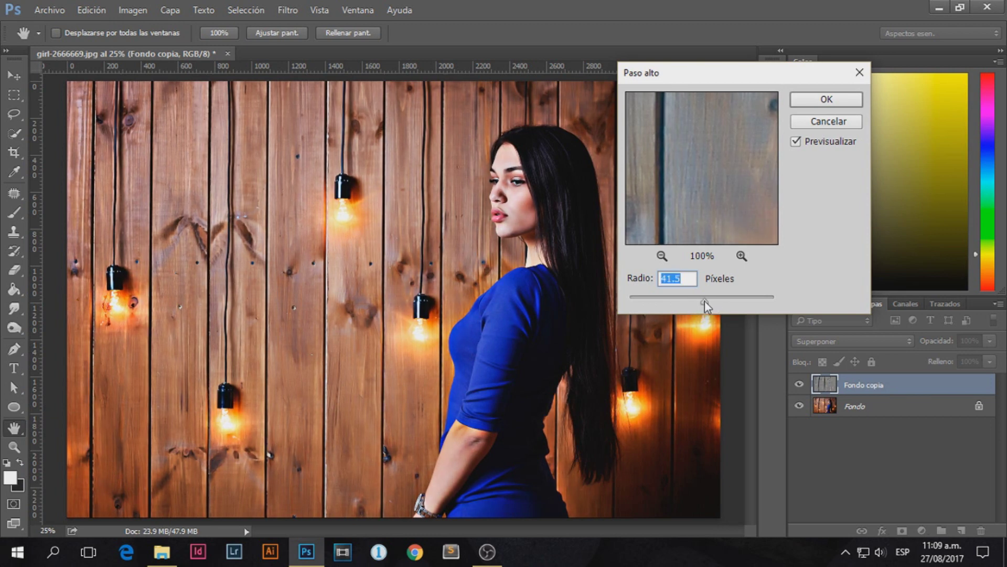
{"action": "mouse_move", "coordinate": [704, 300]}
{"action": "left_mouse_down"}
{"action": "mouse_move", "coordinate": [643, 302]}
{"action": "mouse_move", "coordinate": [656, 302]}
{"action": "left_mouse_up"}
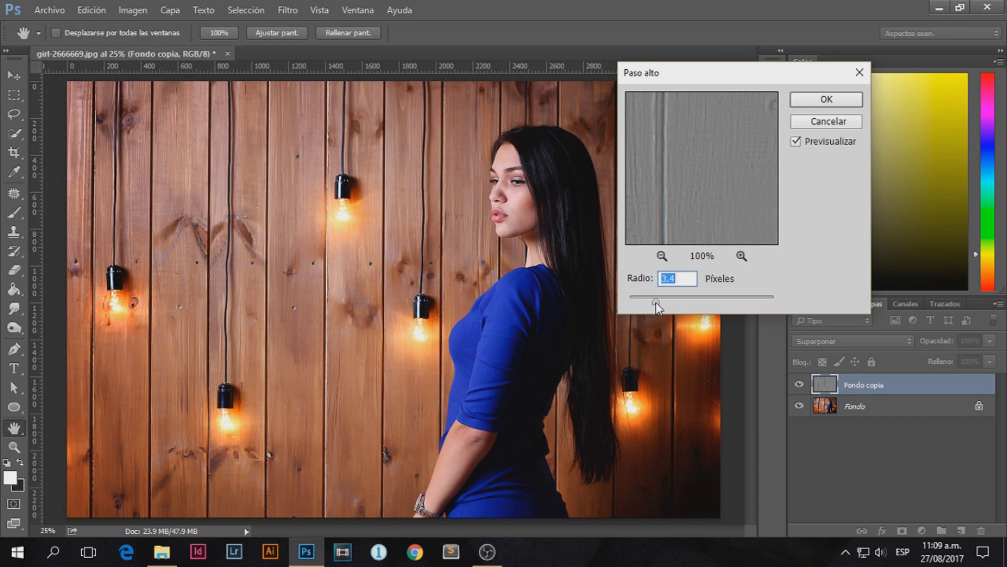
{"action": "left_click_drag", "start_coordinate": [656, 301], "coordinate": [647, 297]}
{"action": "mouse_move", "coordinate": [650, 299]}
{"action": "left_mouse_down"}
{"action": "mouse_move", "coordinate": [628, 305]}
{"action": "mouse_move", "coordinate": [645, 305]}
{"action": "left_mouse_up"}
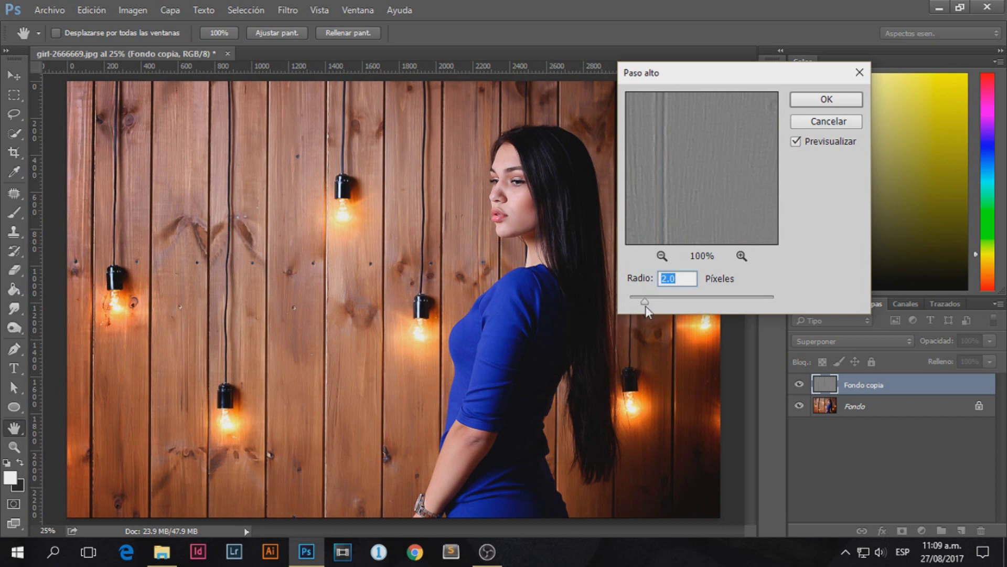
{"action": "left_click_drag", "start_coordinate": [647, 303], "coordinate": [688, 300]}
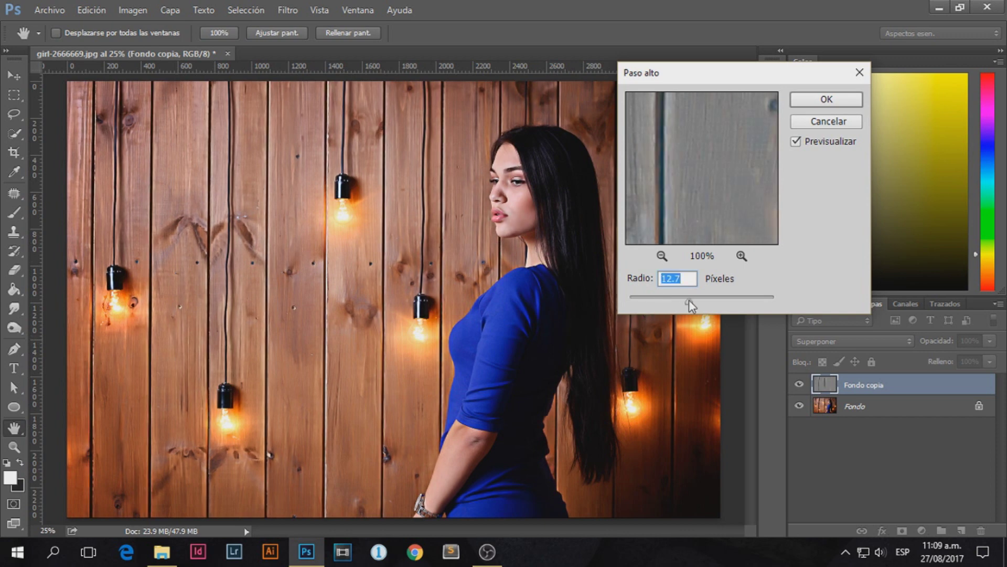
{"action": "left_click_drag", "start_coordinate": [688, 300], "coordinate": [703, 300]}
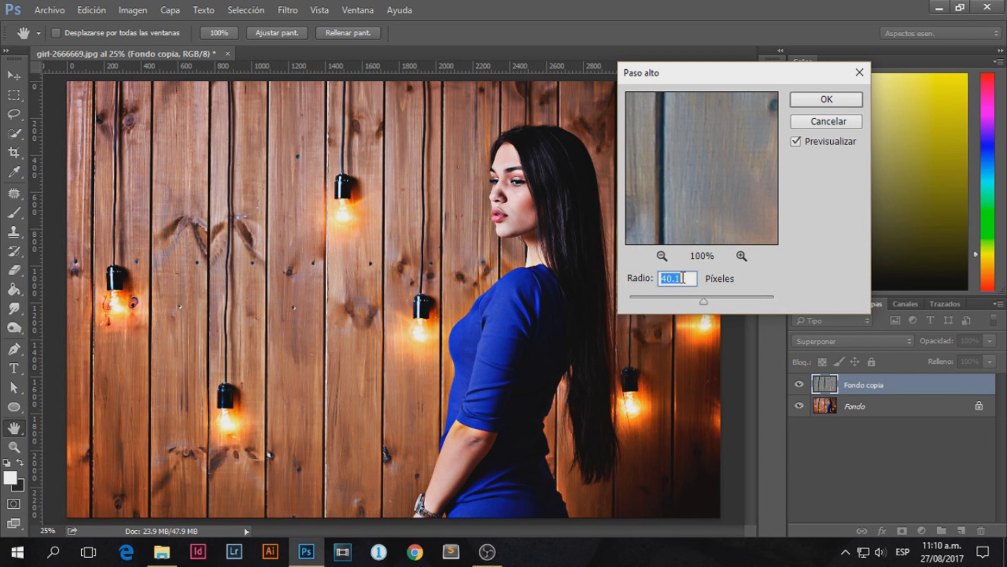
{"action": "left_click", "coordinate": [801, 102]}
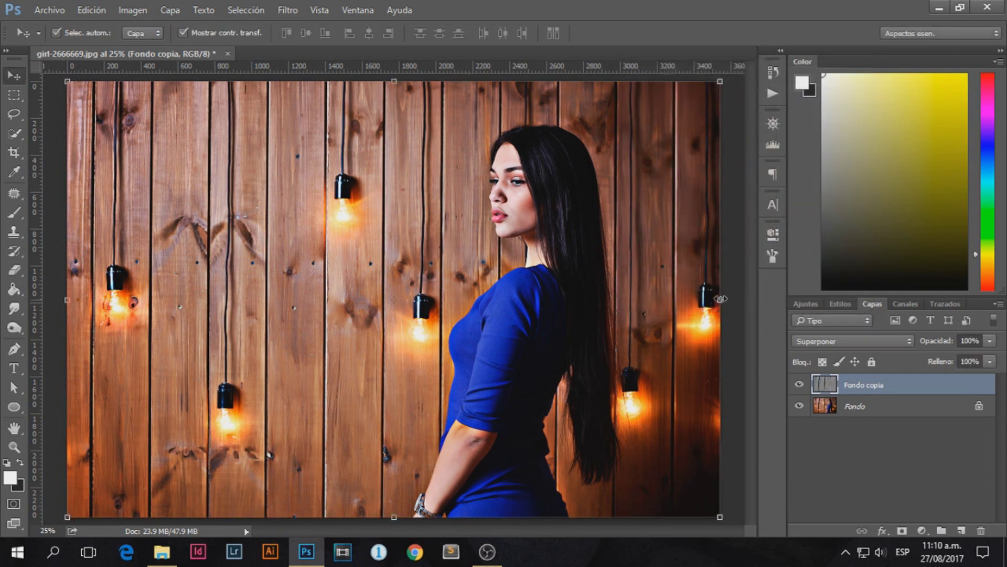
Desaturate the Fondo copia layer with Imagen > Ajustes > Desaturar
{"action": "left_click", "coordinate": [134, 11]}
{"action": "mouse_move", "coordinate": [140, 48]}
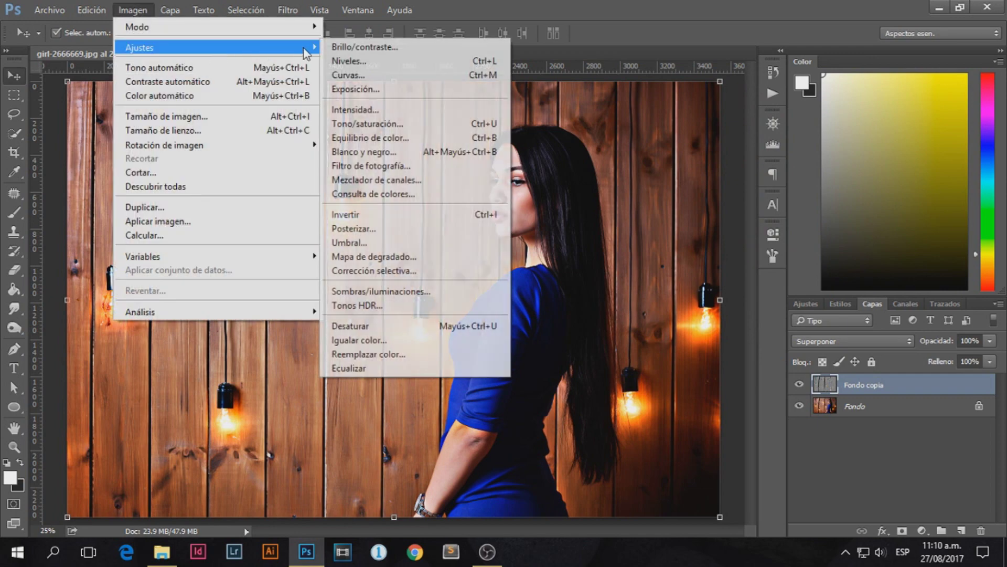
{"action": "left_click", "coordinate": [374, 328]}
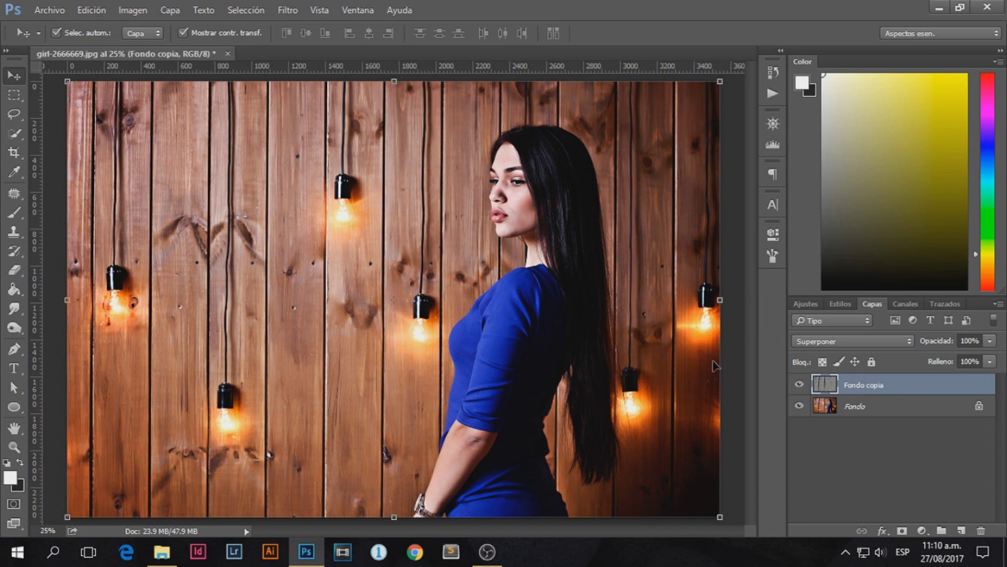
{"action": "left_click", "coordinate": [799, 385]}
Lower Fondo copia's opacity to 46%
{"action": "left_click", "coordinate": [990, 341]}
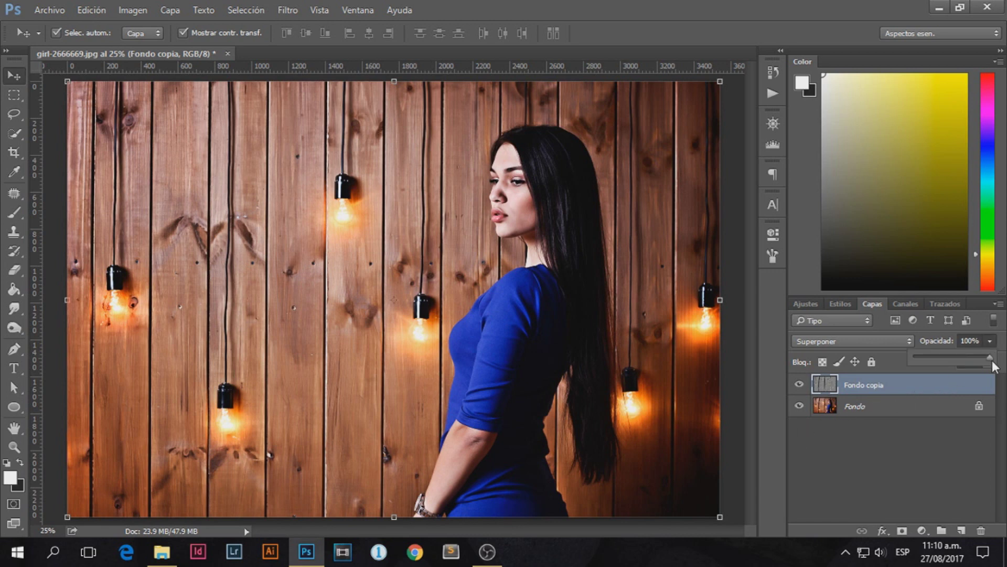
{"action": "left_click_drag", "start_coordinate": [974, 357], "coordinate": [923, 357]}
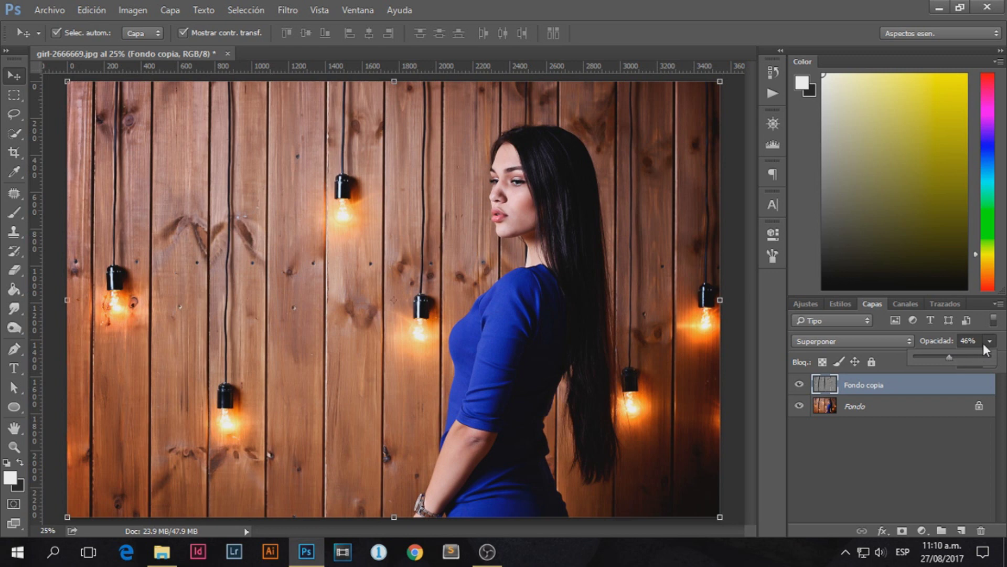
{"action": "left_click", "coordinate": [948, 358]}
{"action": "key", "text": "Return"}
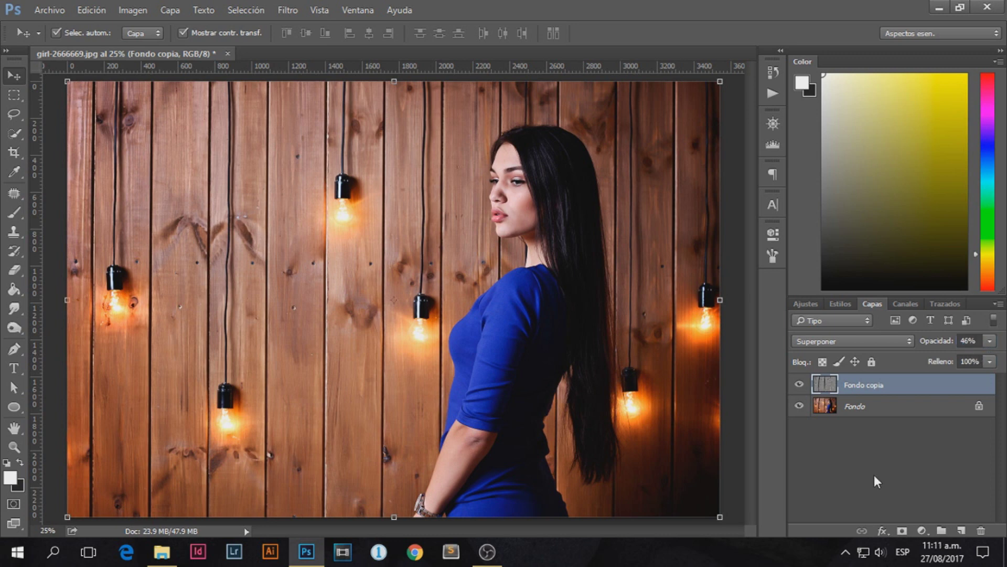
{"action": "left_click", "coordinate": [921, 531]}
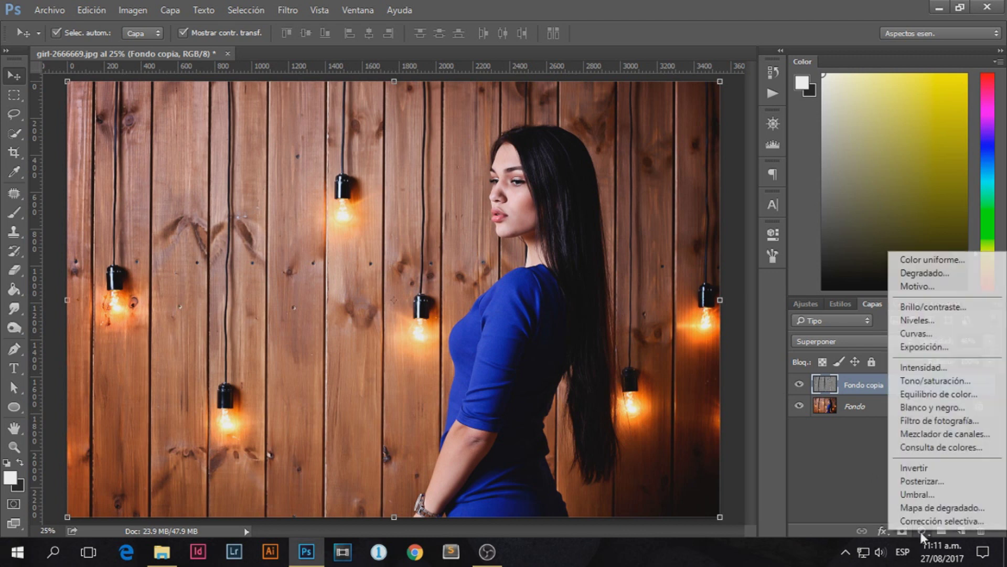
Add an Intensidad adjustment layer with saturation lowered to -13
{"action": "left_click", "coordinate": [922, 531]}
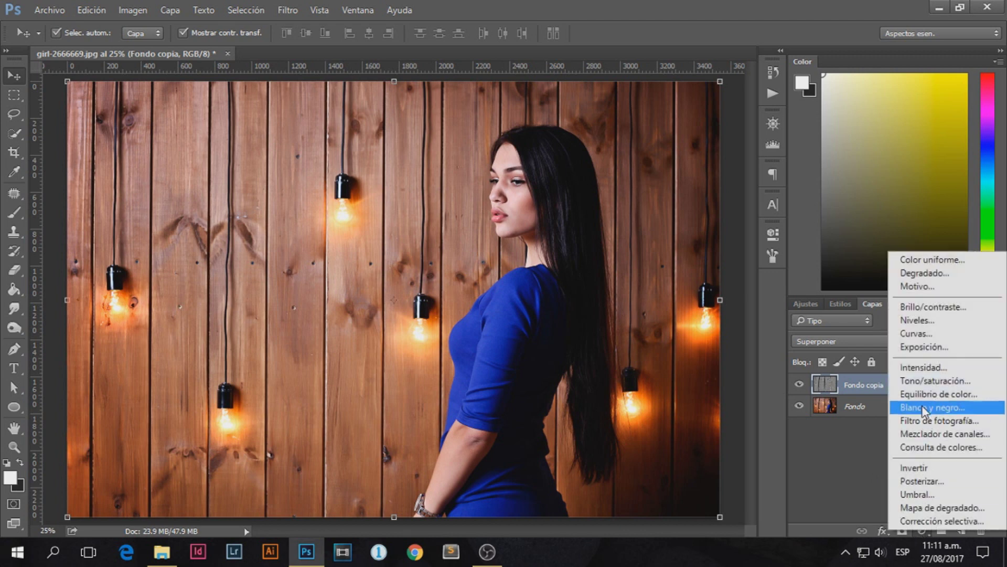
{"action": "left_click", "coordinate": [923, 367]}
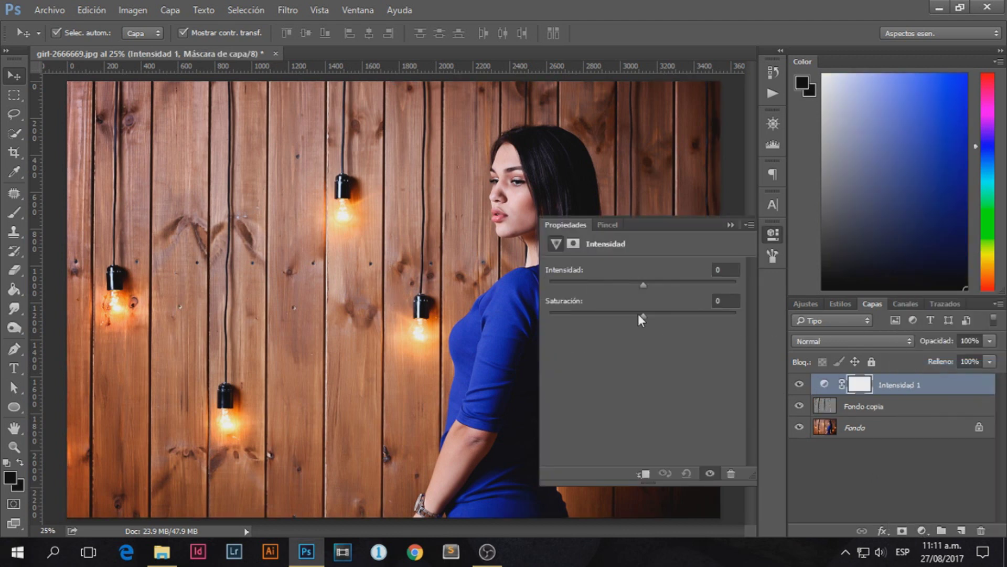
{"action": "left_click_drag", "start_coordinate": [644, 315], "coordinate": [631, 316]}
{"action": "left_click", "coordinate": [729, 225]}
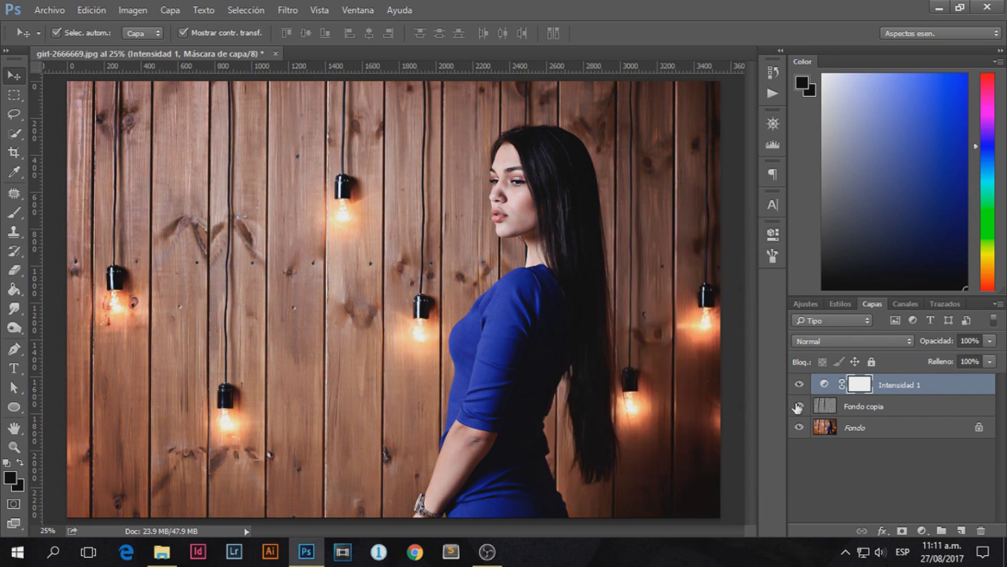
Toggle Intensidad 1's visibility off and on to compare the image
{"action": "left_click", "coordinate": [799, 385]}
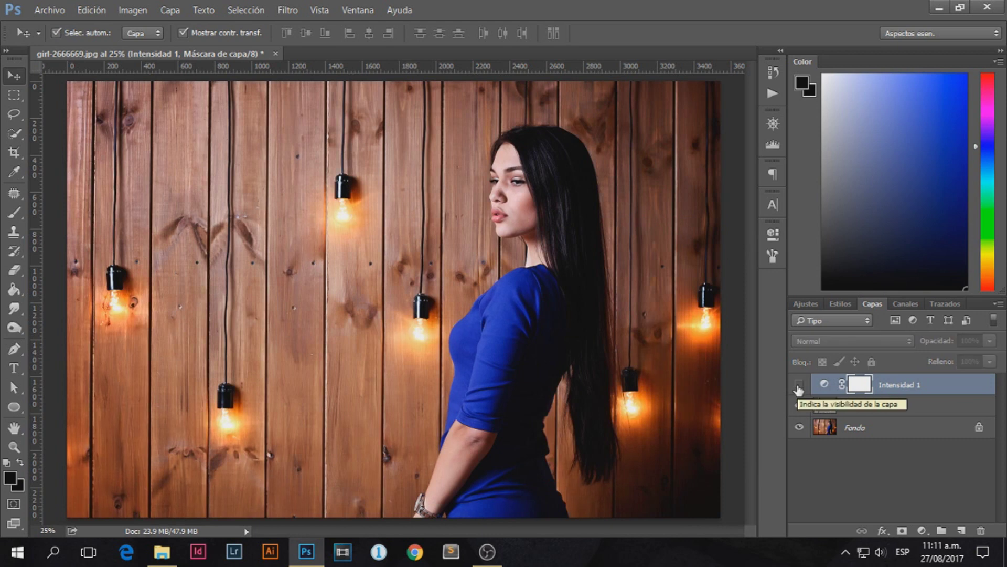
{"action": "left_click", "coordinate": [799, 385]}
{"action": "left_click", "coordinate": [798, 385]}
{"action": "left_click", "coordinate": [798, 385]}
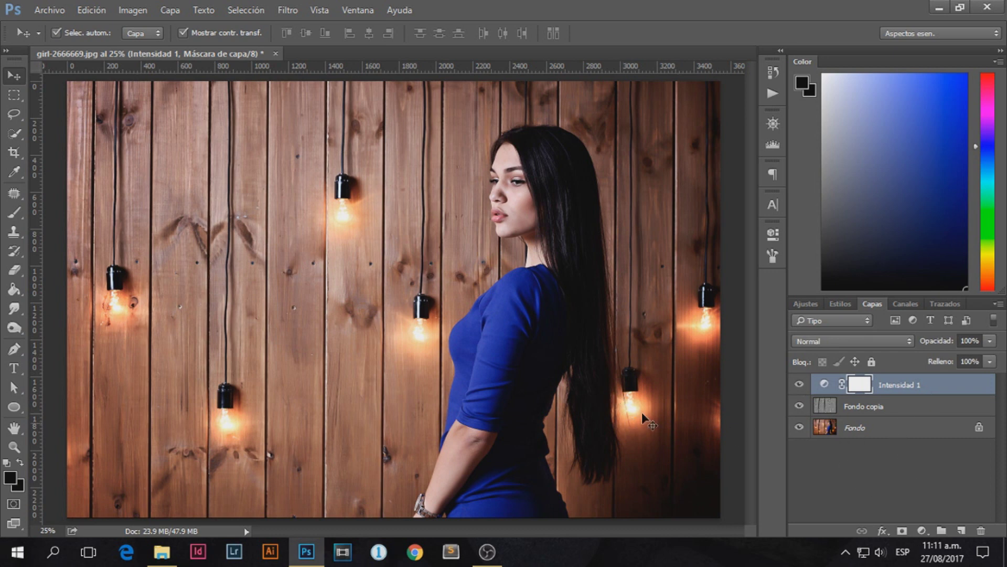
{"action": "left_click", "coordinate": [921, 531]}
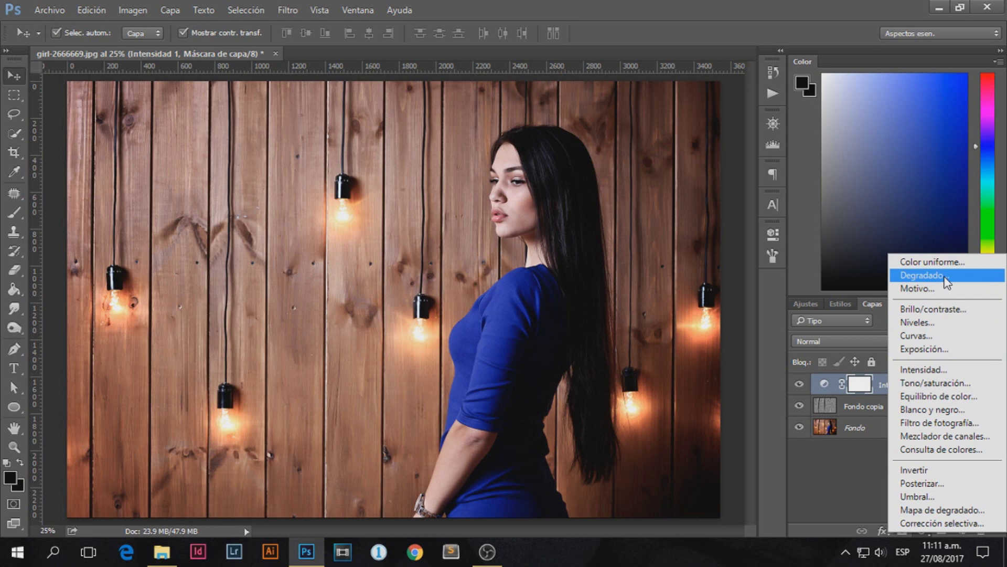
Add a gradient fill layer using the dark Densidad neutra gradient preset
{"action": "left_click", "coordinate": [931, 276]}
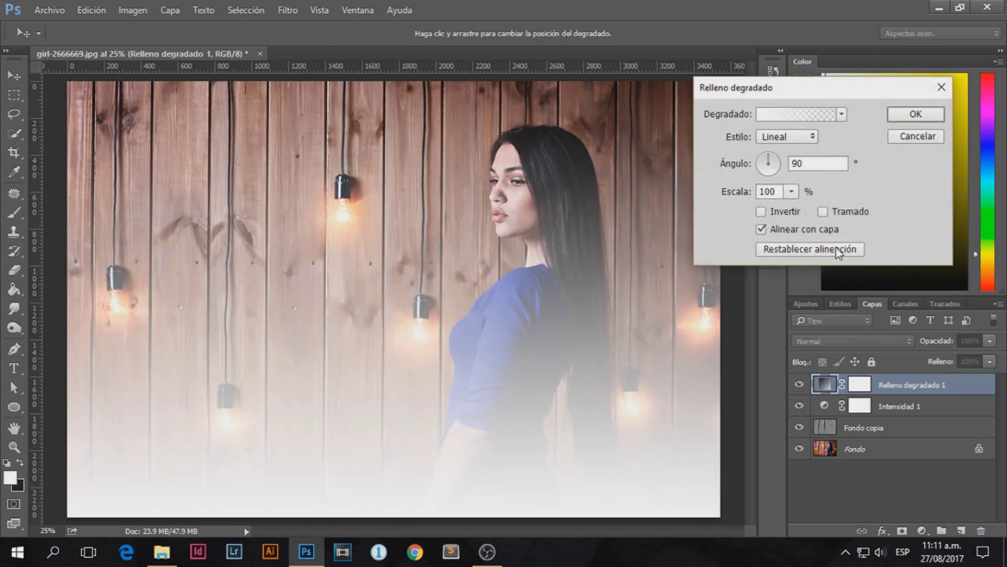
{"action": "left_click", "coordinate": [843, 115]}
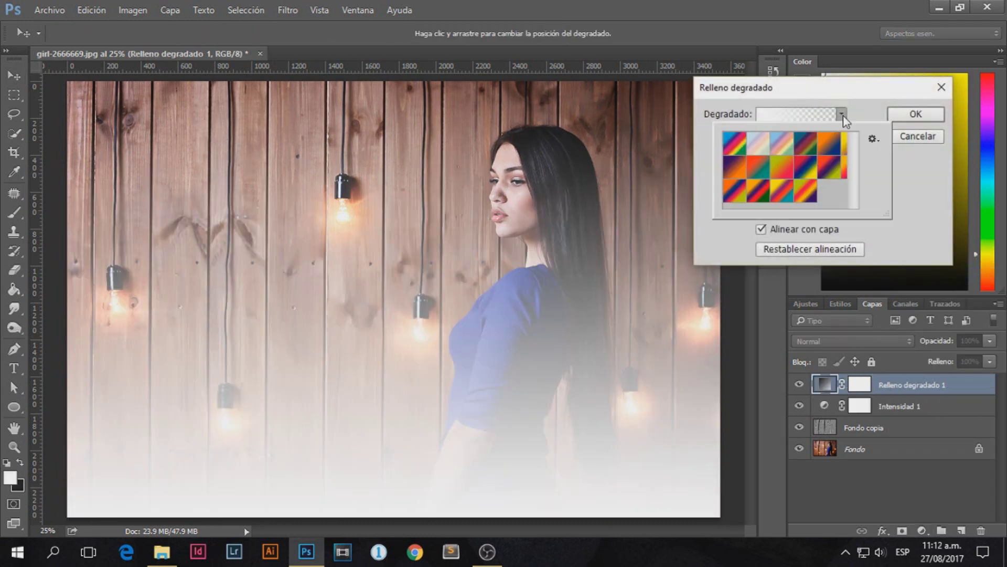
{"action": "left_click", "coordinate": [873, 138]}
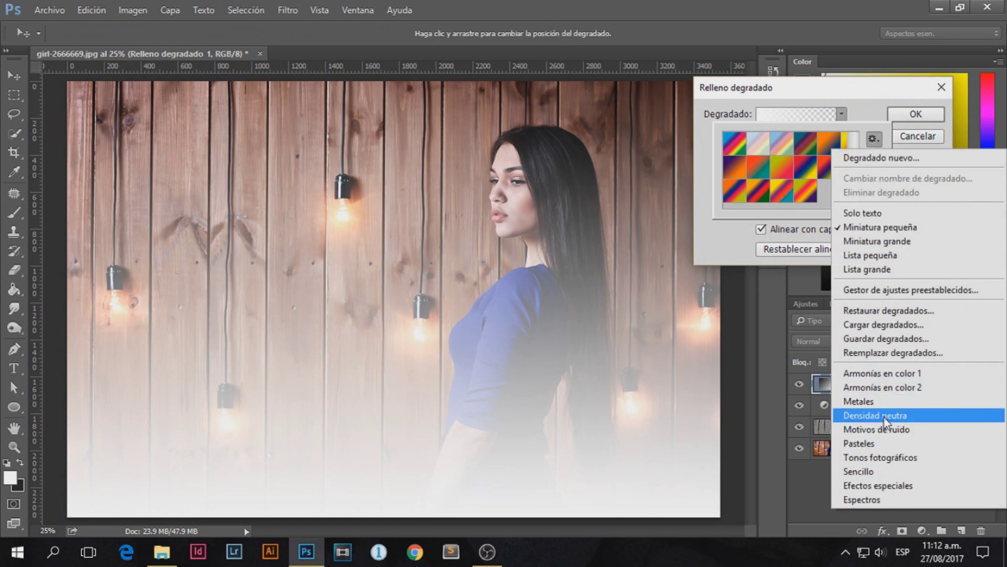
{"action": "left_click", "coordinate": [885, 422]}
{"action": "left_click", "coordinate": [460, 225]}
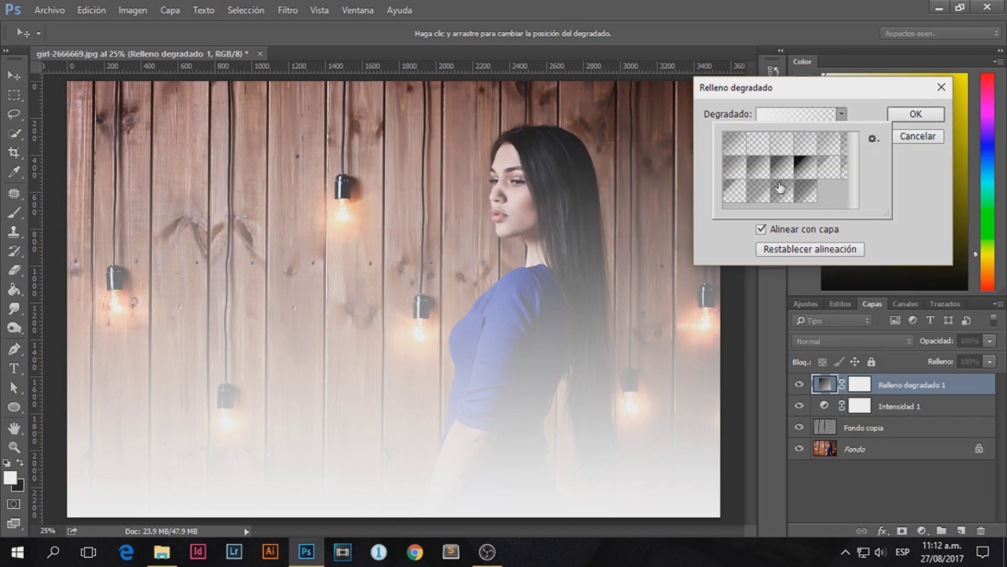
{"action": "left_click", "coordinate": [806, 172]}
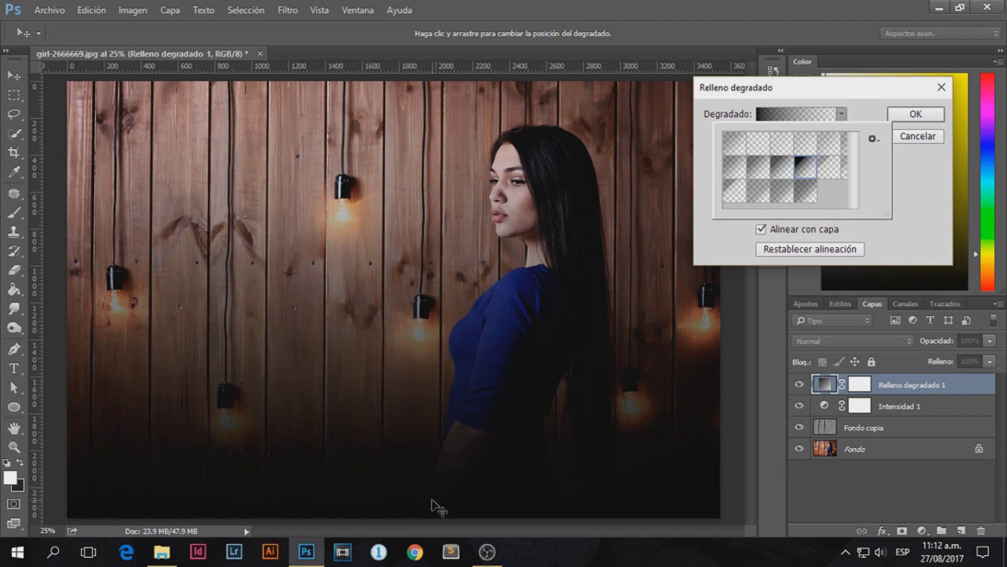
{"action": "left_click", "coordinate": [911, 171]}
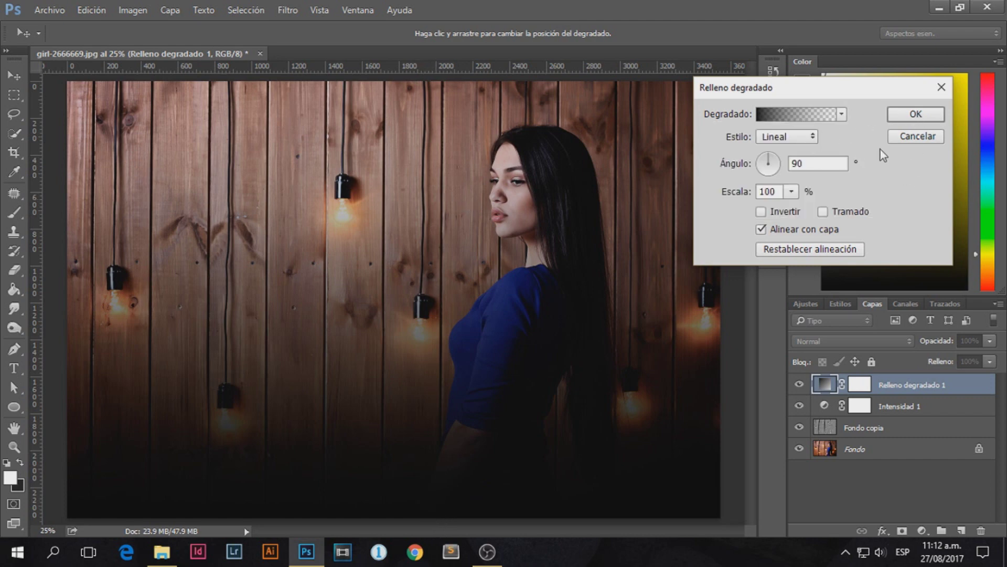
{"action": "left_click", "coordinate": [843, 115]}
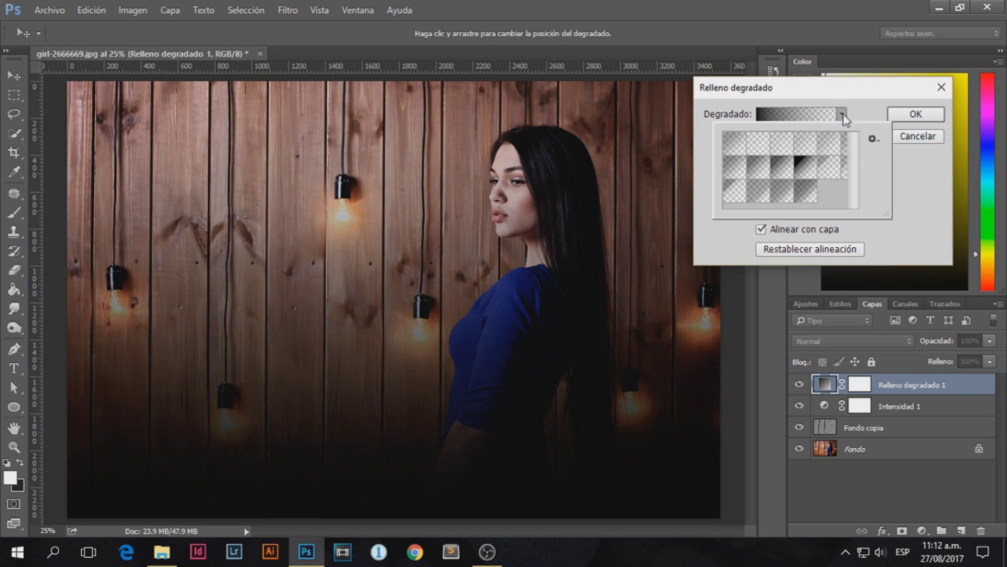
{"action": "left_click", "coordinate": [860, 106]}
Make the gradient radial and reversed, centring its bright area on the woman
{"action": "left_click", "coordinate": [808, 139]}
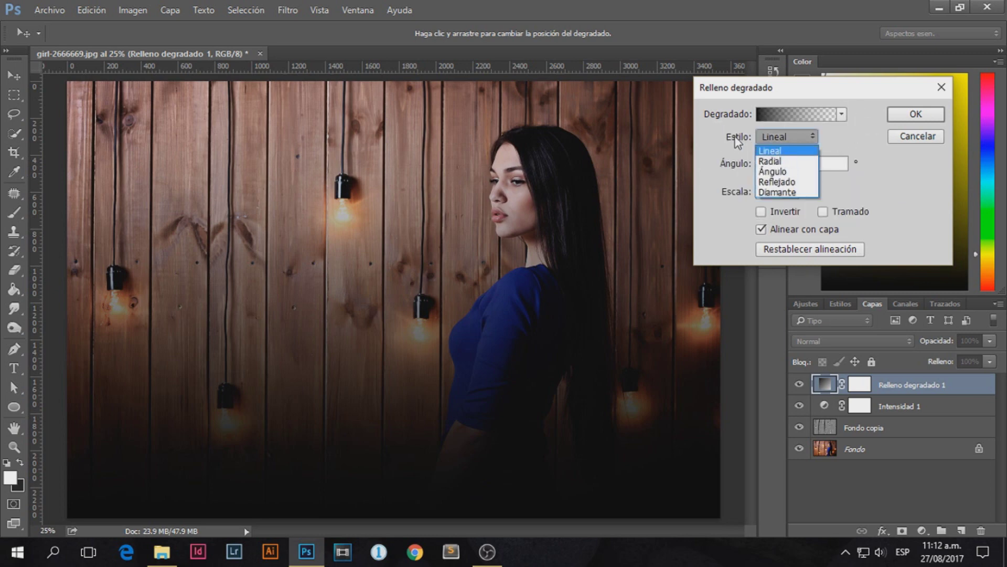
{"action": "left_click", "coordinate": [769, 161]}
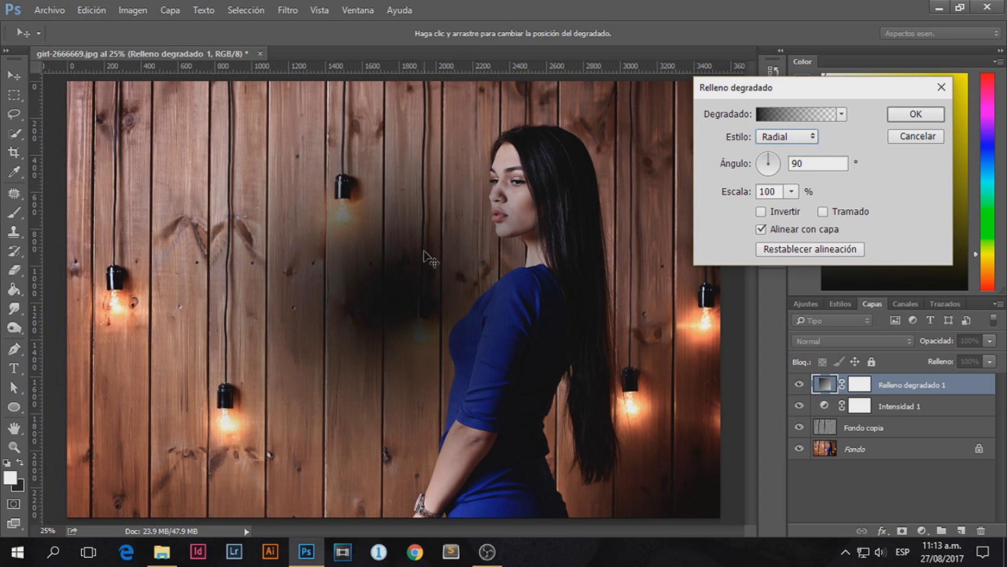
{"action": "left_click", "coordinate": [762, 212]}
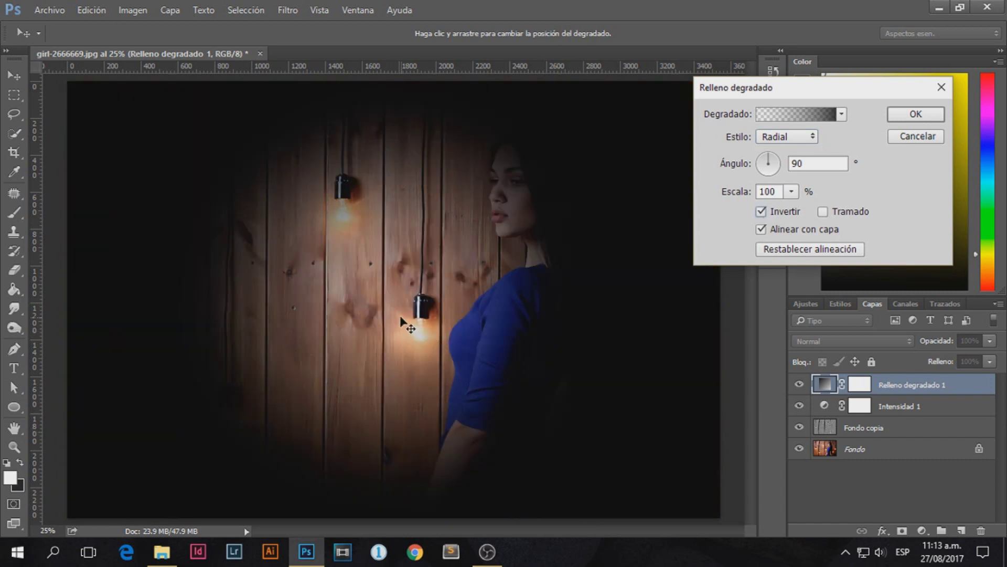
{"action": "left_click_drag", "start_coordinate": [410, 329], "coordinate": [452, 294]}
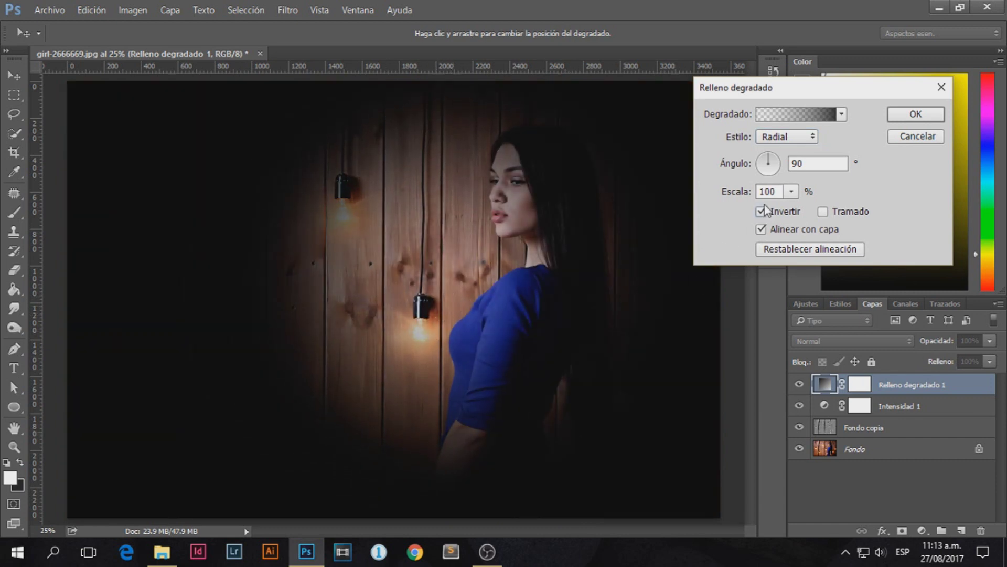
{"action": "left_click", "coordinate": [792, 192]}
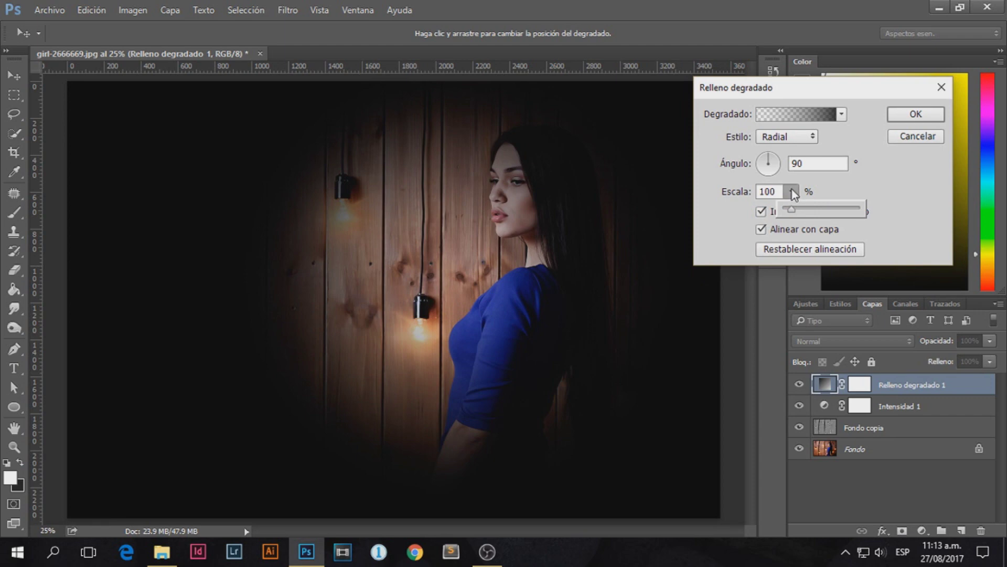
{"action": "left_click_drag", "start_coordinate": [793, 210], "coordinate": [812, 210]}
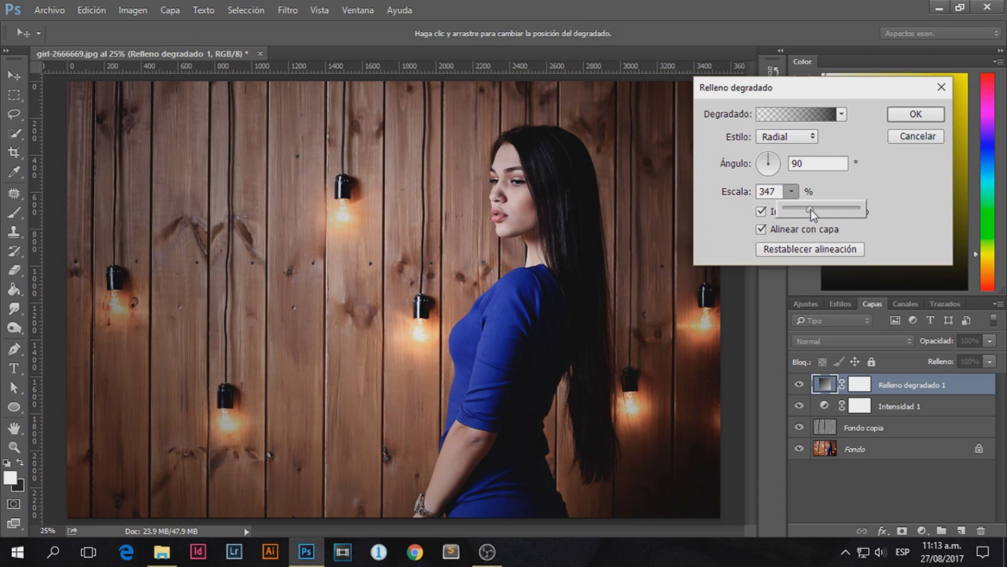
{"action": "left_click_drag", "start_coordinate": [811, 210], "coordinate": [794, 209]}
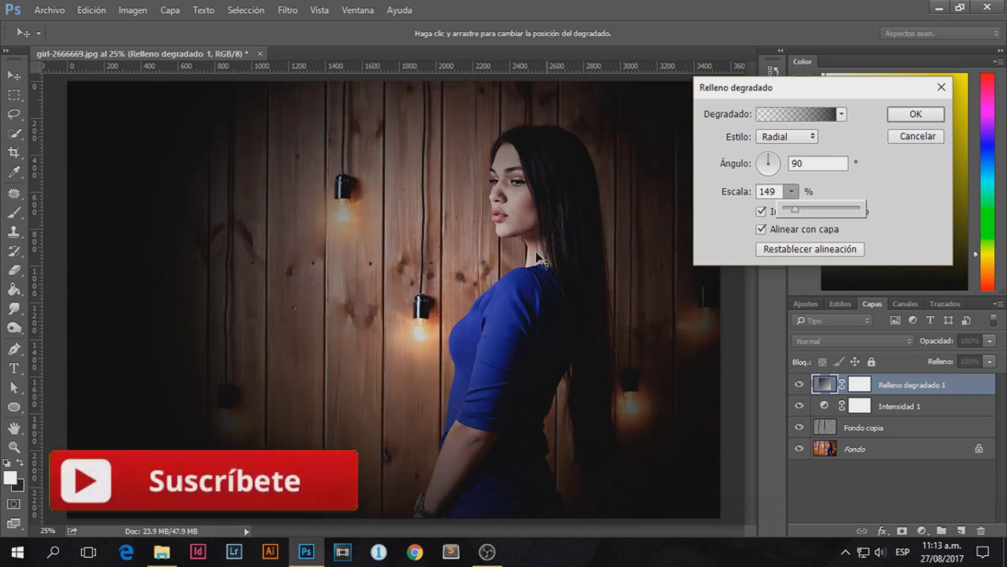
{"action": "left_click_drag", "start_coordinate": [536, 257], "coordinate": [459, 270]}
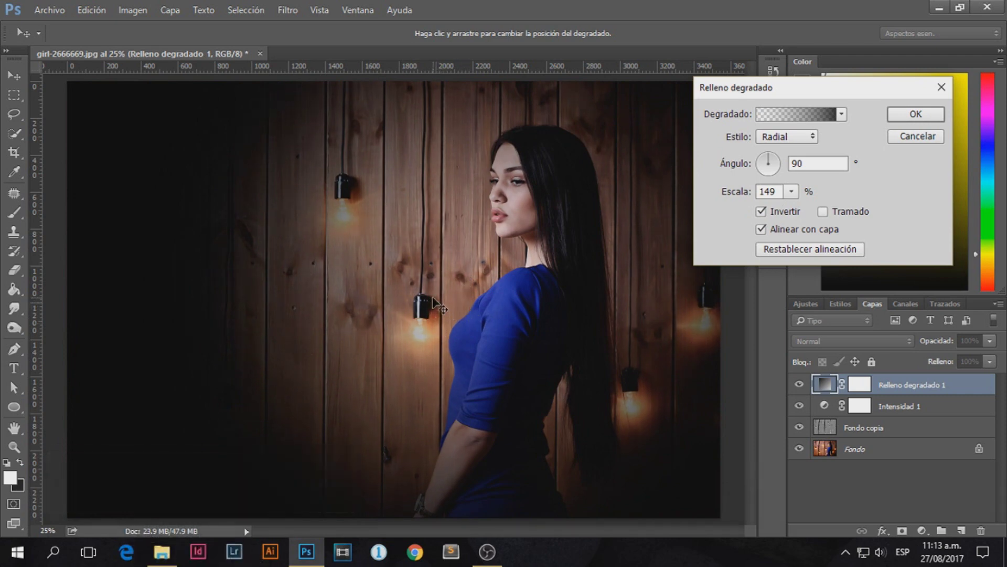
Widen the vignette scale to 377% and apply the gradient fill
{"action": "left_click", "coordinate": [791, 191]}
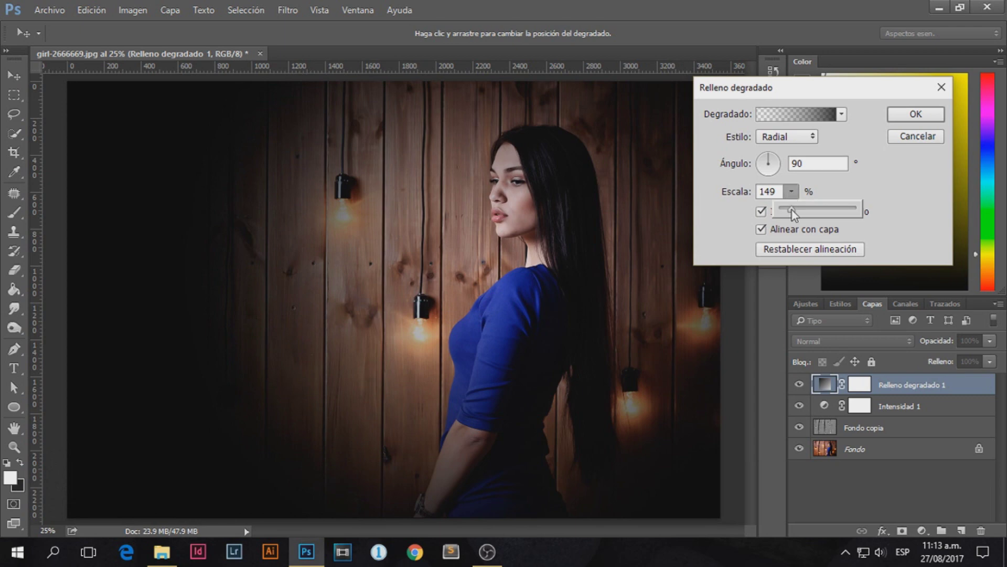
{"action": "left_click_drag", "start_coordinate": [798, 211], "coordinate": [806, 214]}
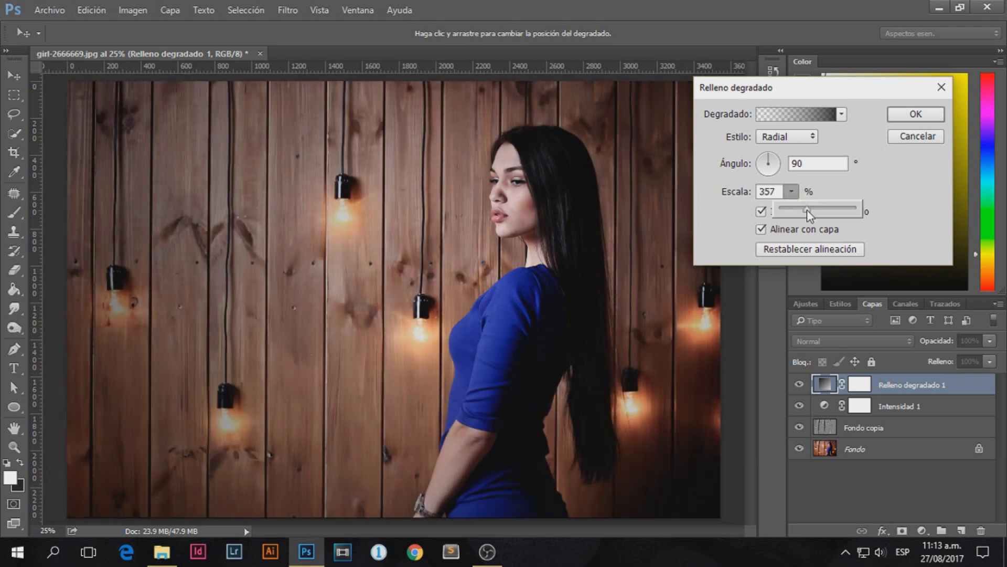
{"action": "mouse_move", "coordinate": [806, 209]}
{"action": "left_mouse_down"}
{"action": "mouse_move", "coordinate": [862, 212]}
{"action": "mouse_move", "coordinate": [808, 207]}
{"action": "left_mouse_up"}
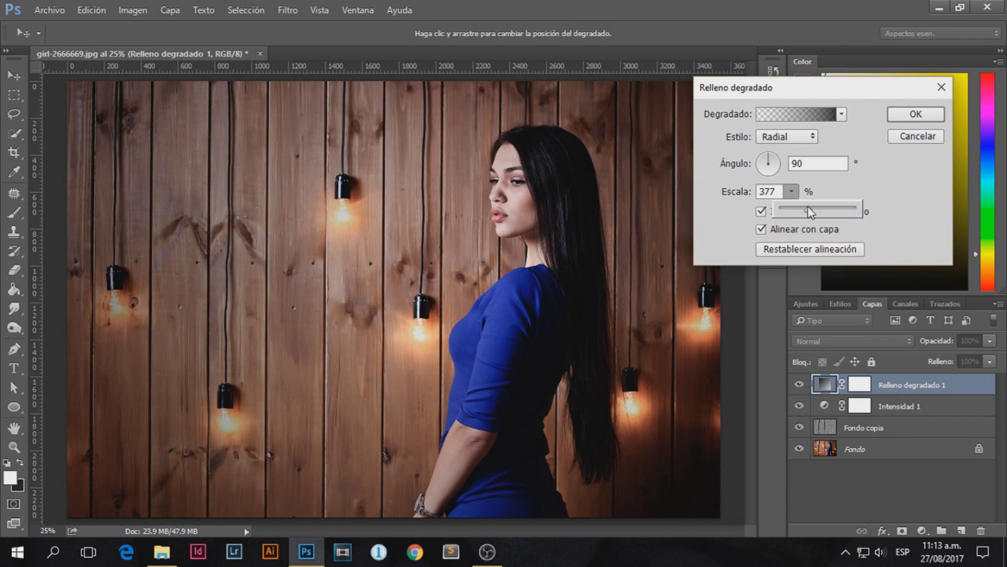
{"action": "left_click", "coordinate": [896, 114]}
{"action": "left_click", "coordinate": [867, 477]}
{"action": "left_click", "coordinate": [927, 388]}
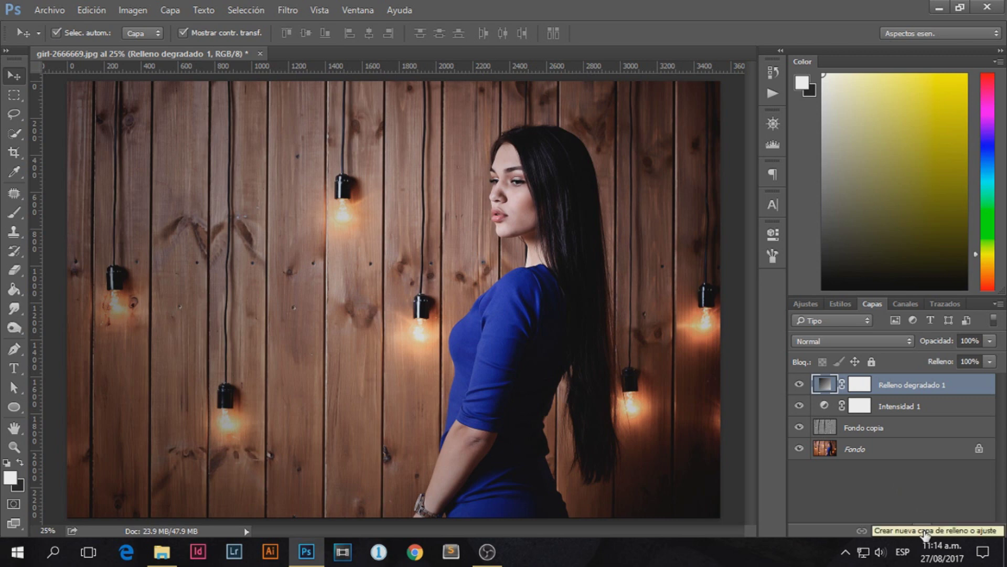
Add a gradient map layer using the first Tonos fotográficos preset
{"action": "left_click", "coordinate": [923, 530]}
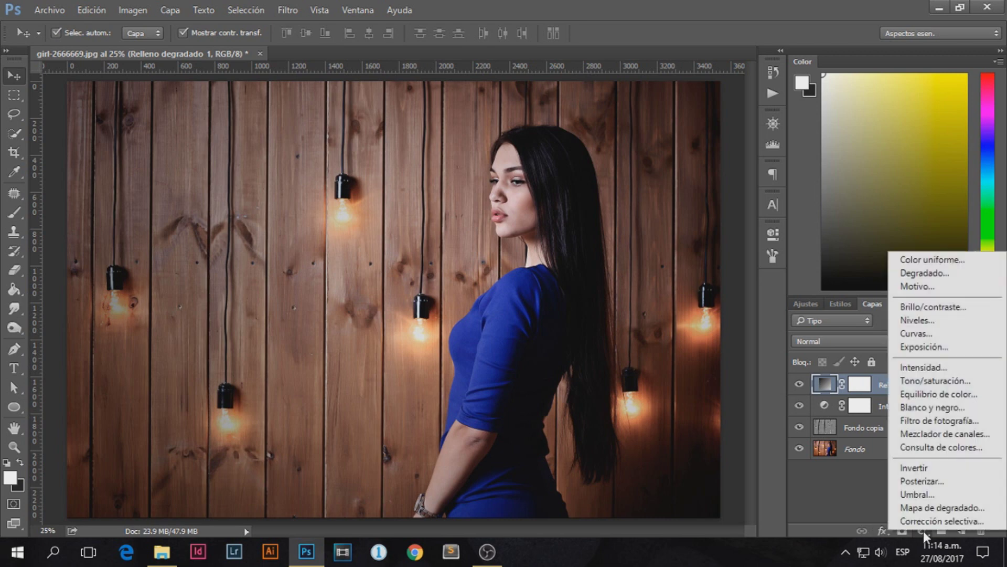
{"action": "left_click", "coordinate": [947, 508]}
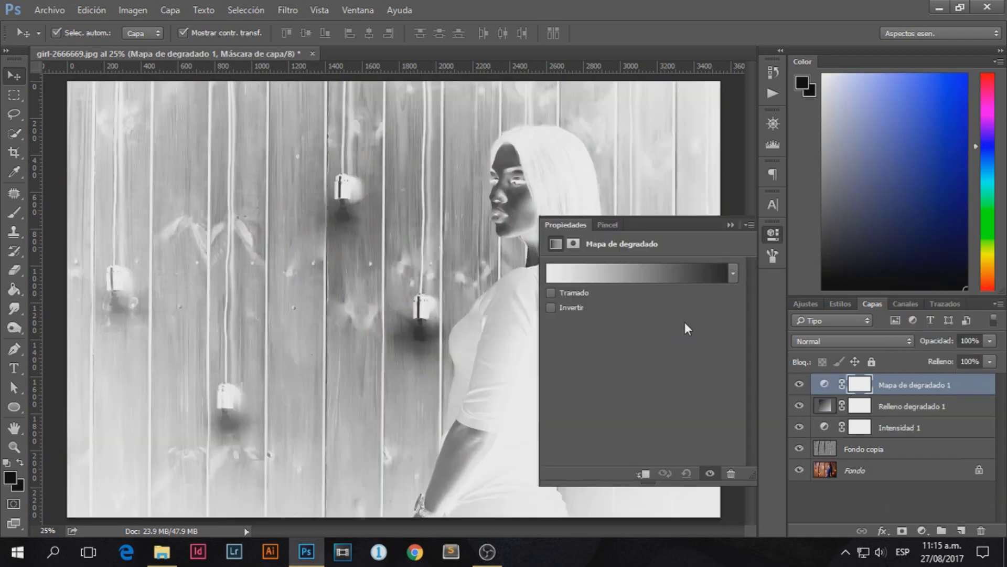
{"action": "left_click", "coordinate": [734, 272]}
{"action": "left_click", "coordinate": [733, 273]}
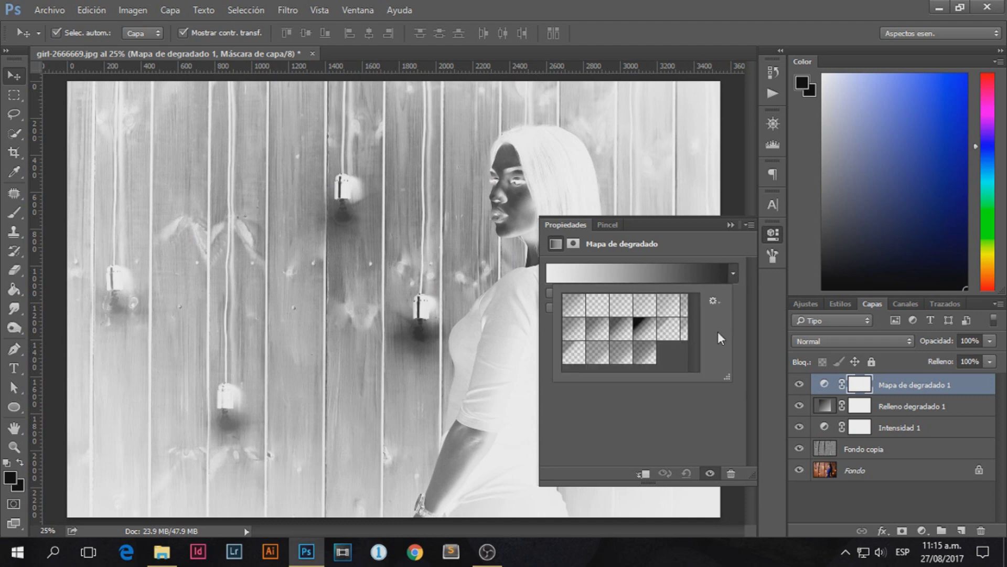
{"action": "left_click", "coordinate": [714, 302]}
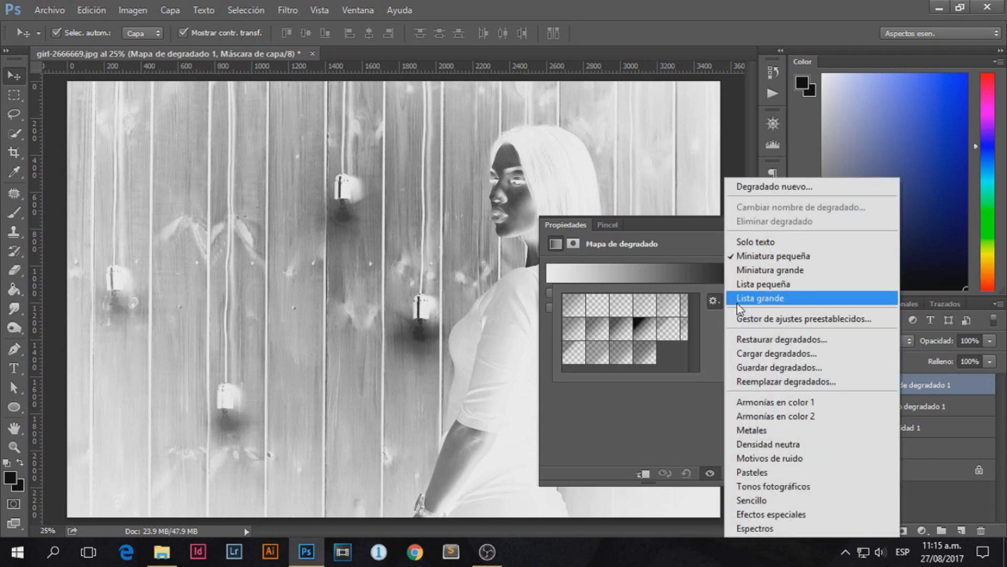
{"action": "left_click", "coordinate": [782, 486]}
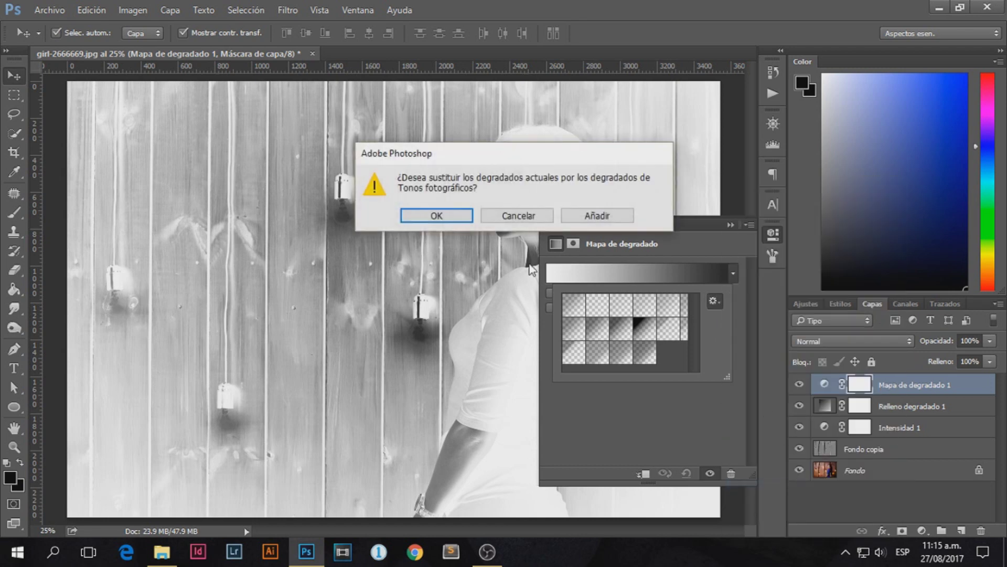
{"action": "left_click", "coordinate": [444, 216]}
{"action": "left_click", "coordinate": [587, 310]}
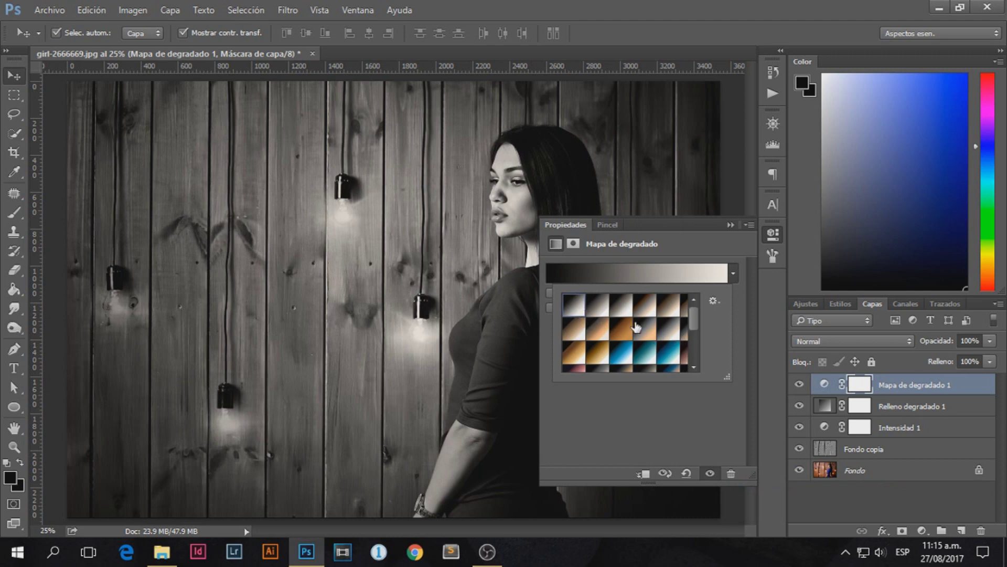
Test inverting the gradient map tones, revert to normal, and collapse Properties
{"action": "left_click", "coordinate": [735, 299]}
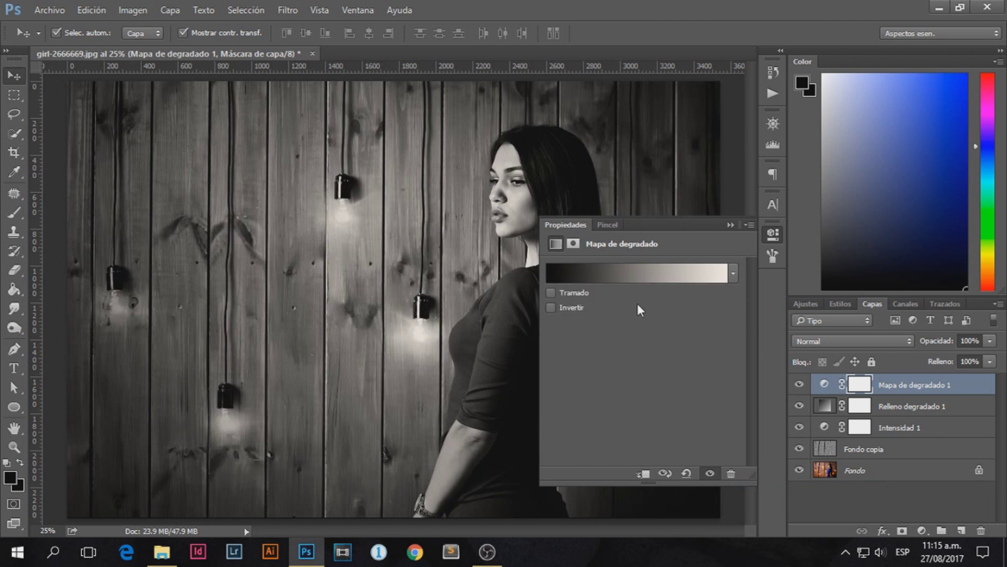
{"action": "left_click", "coordinate": [551, 307]}
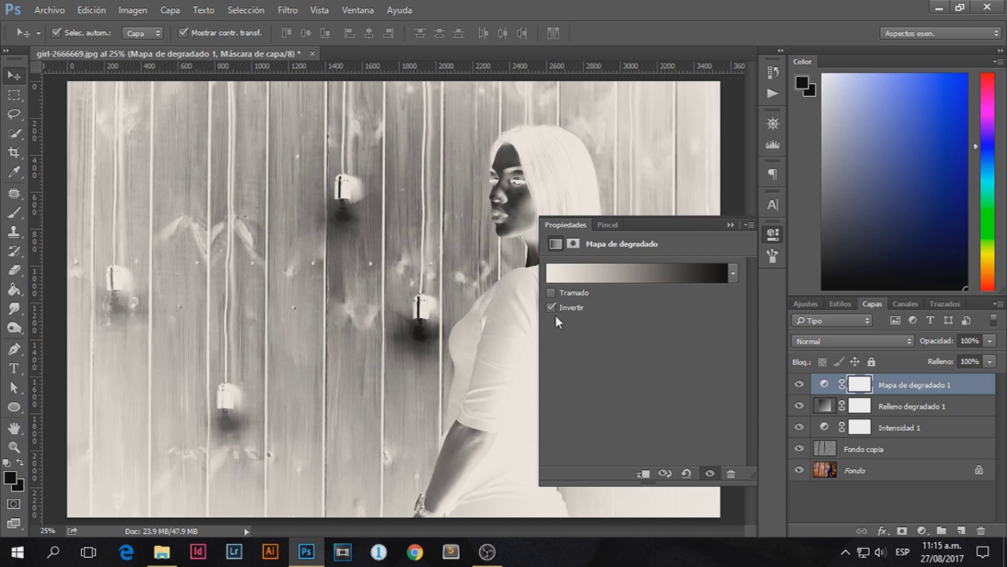
{"action": "left_click", "coordinate": [550, 308]}
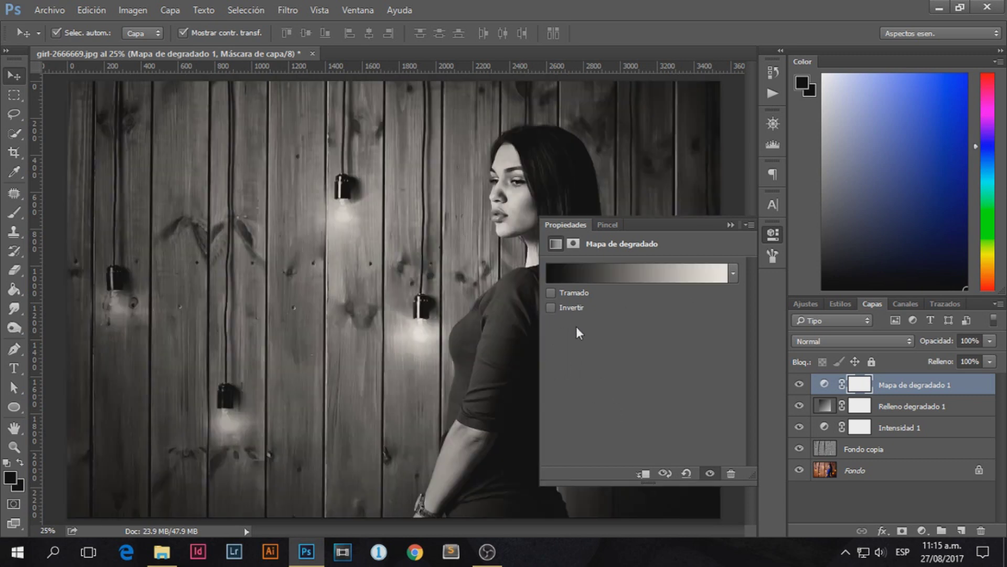
{"action": "left_click", "coordinate": [730, 226]}
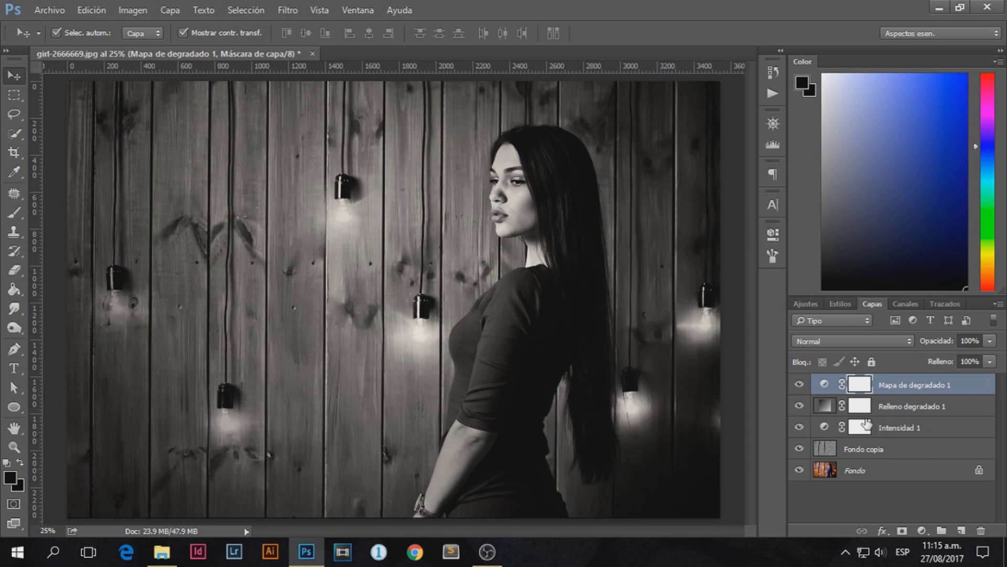
Blend Mapa de degradado 1 as Luz suave at 18% opacity
{"action": "left_click", "coordinate": [899, 341]}
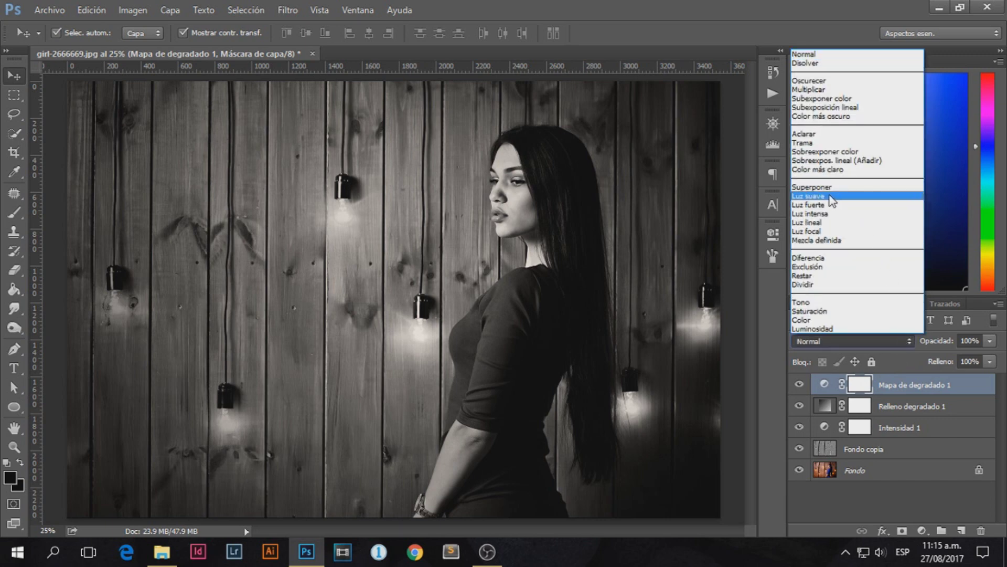
{"action": "left_click", "coordinate": [835, 197]}
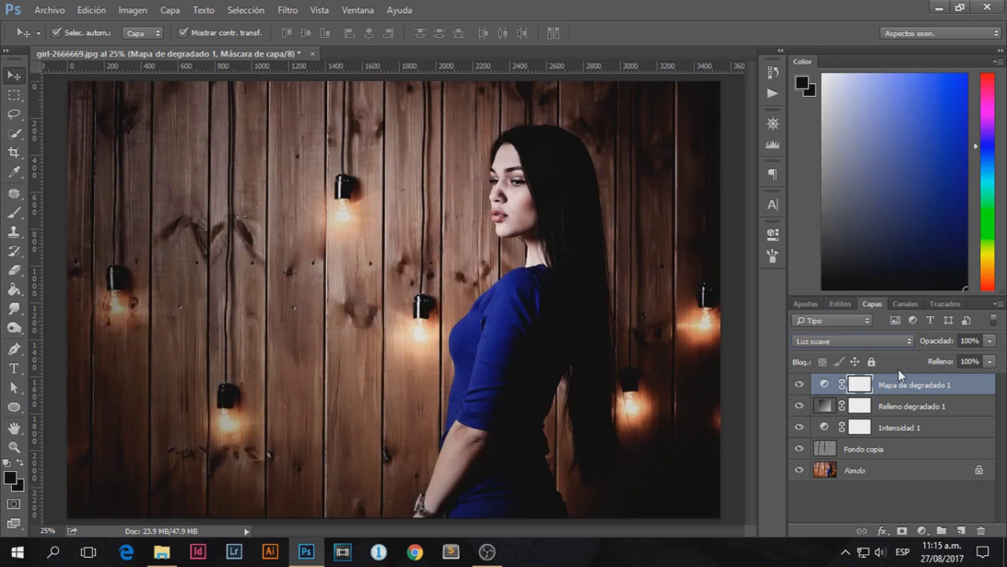
{"action": "left_click", "coordinate": [989, 343]}
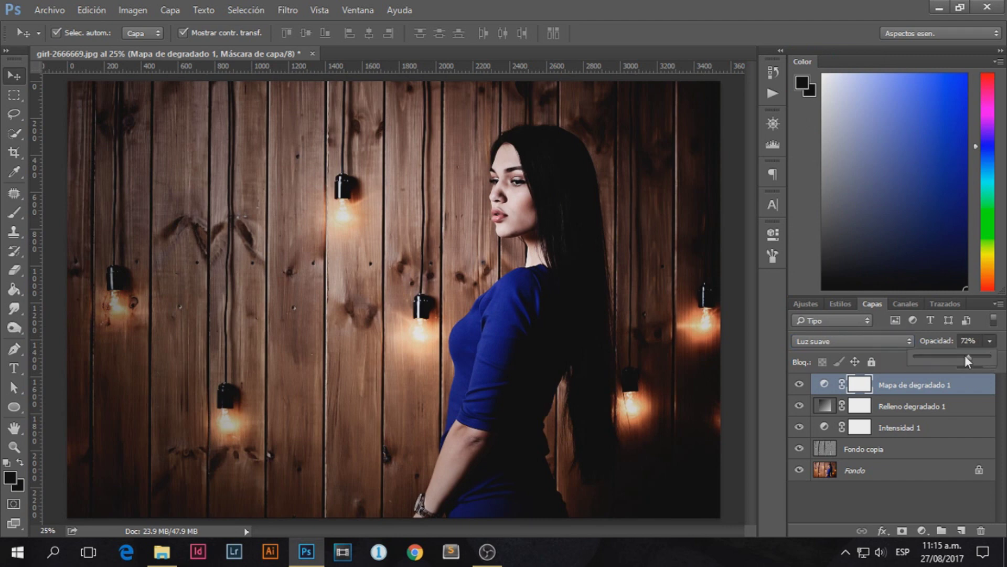
{"action": "mouse_move", "coordinate": [931, 353]}
{"action": "left_mouse_down"}
{"action": "mouse_move", "coordinate": [911, 361]}
{"action": "mouse_move", "coordinate": [924, 356]}
{"action": "left_mouse_up"}
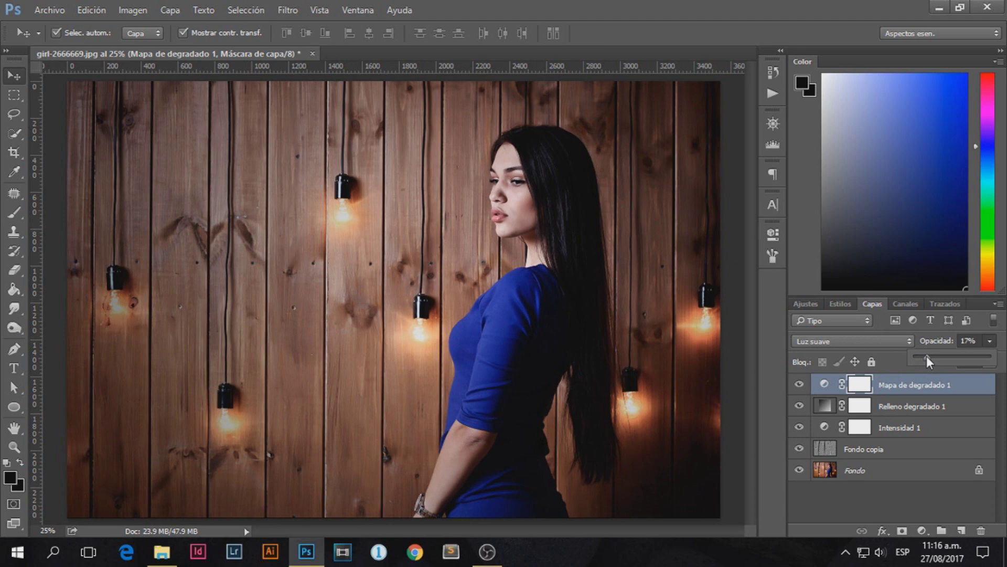
{"action": "left_click_drag", "start_coordinate": [925, 355], "coordinate": [928, 356]}
{"action": "left_click", "coordinate": [988, 343]}
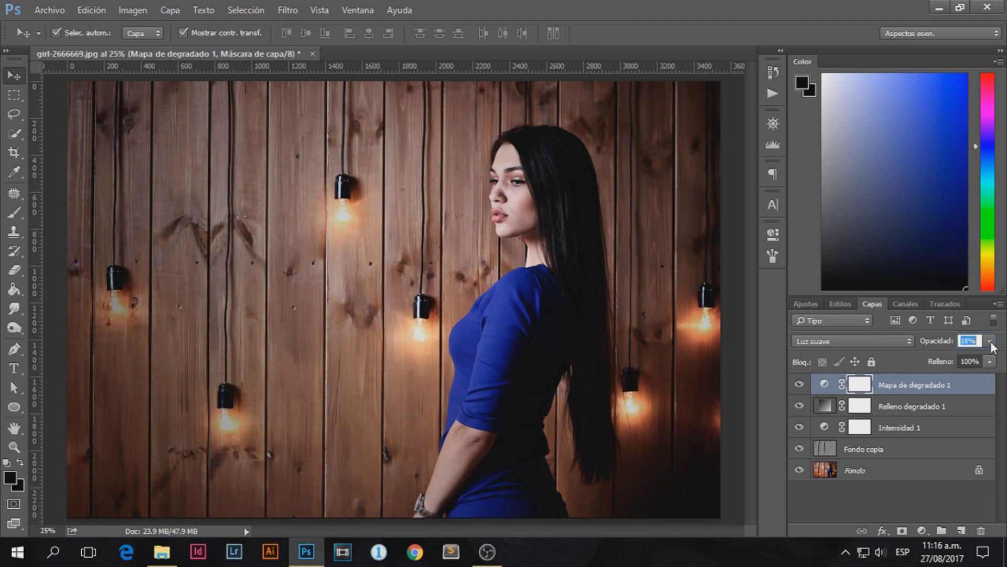
Toggle Mapa de degradado 1 off and on to compare the photo
{"action": "left_click", "coordinate": [906, 408]}
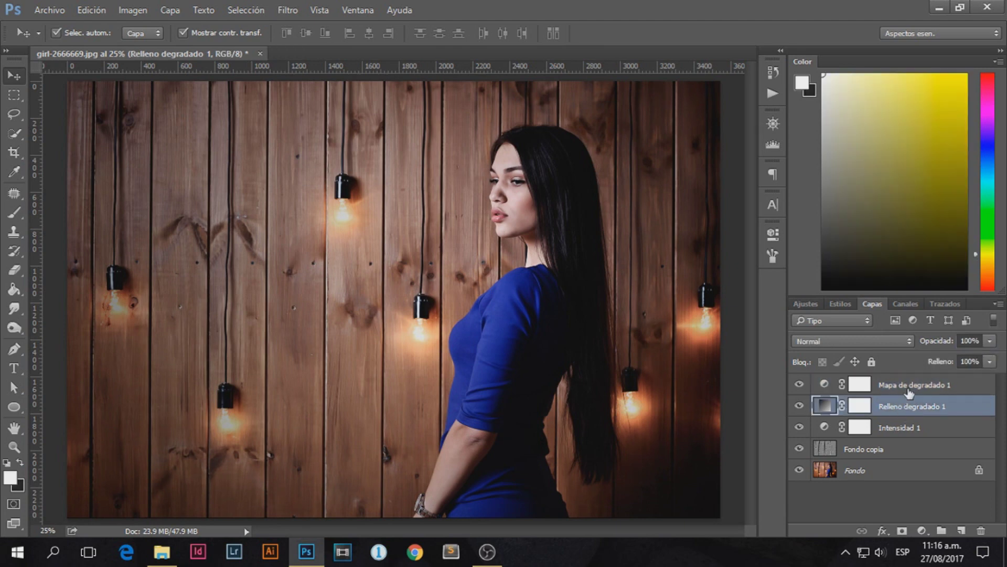
{"action": "left_click", "coordinate": [800, 385]}
{"action": "left_click", "coordinate": [800, 385]}
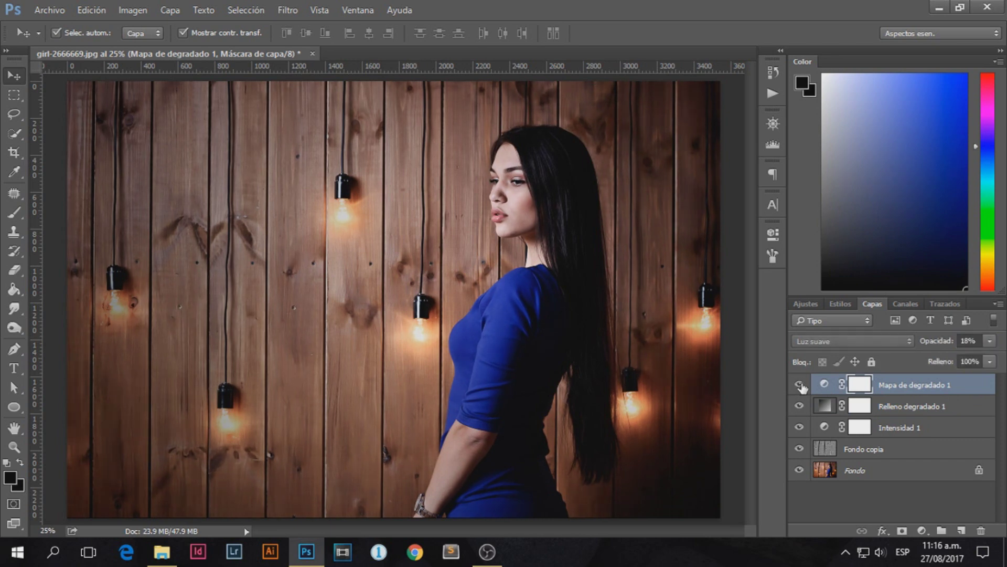
{"action": "left_click", "coordinate": [799, 385]}
{"action": "left_click", "coordinate": [921, 531]}
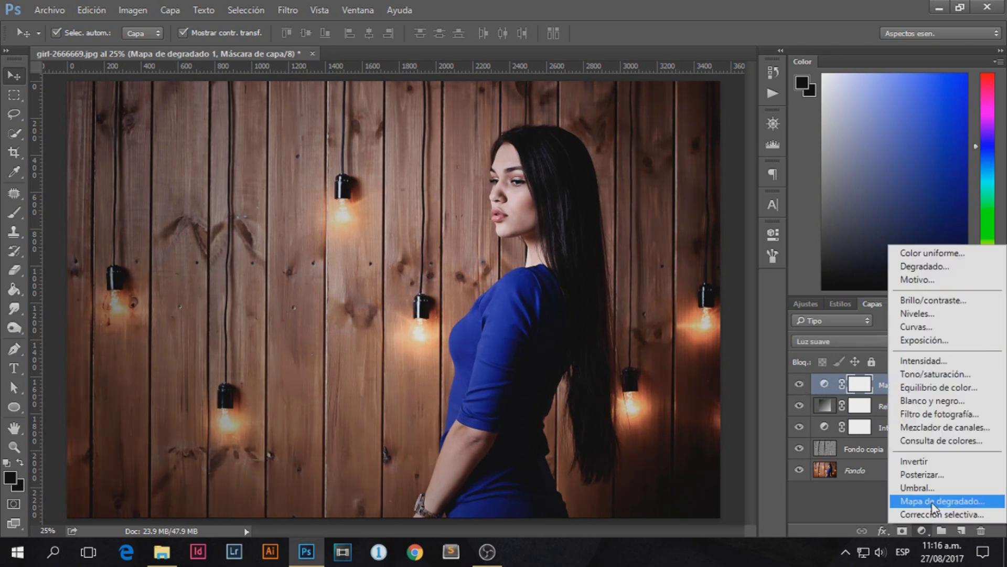
Add Mapa de degradado 2 with the orange-blue Armonías en color preset, inverted
{"action": "left_click", "coordinate": [939, 501]}
{"action": "left_click", "coordinate": [732, 272]}
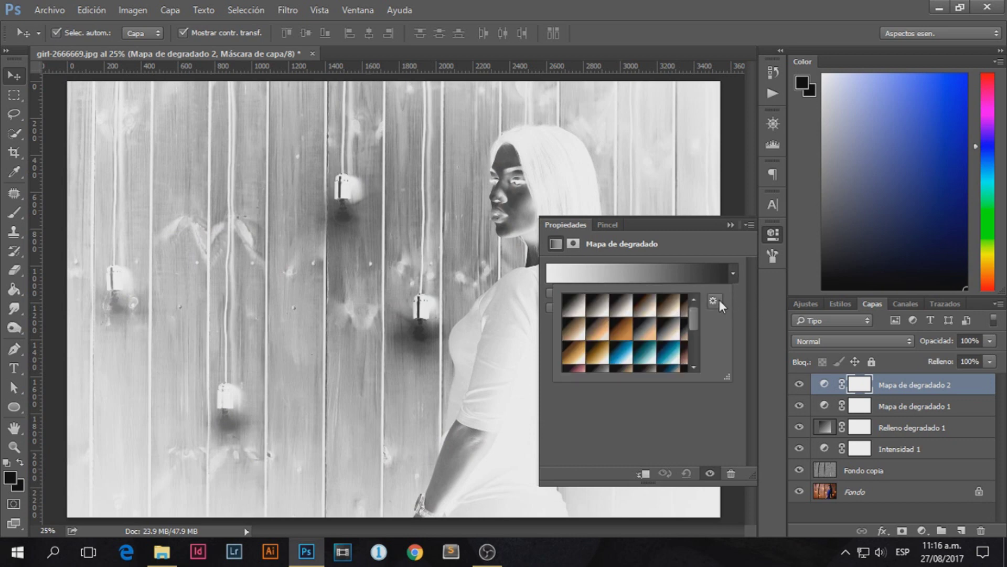
{"action": "left_click", "coordinate": [713, 300]}
{"action": "left_click", "coordinate": [807, 400]}
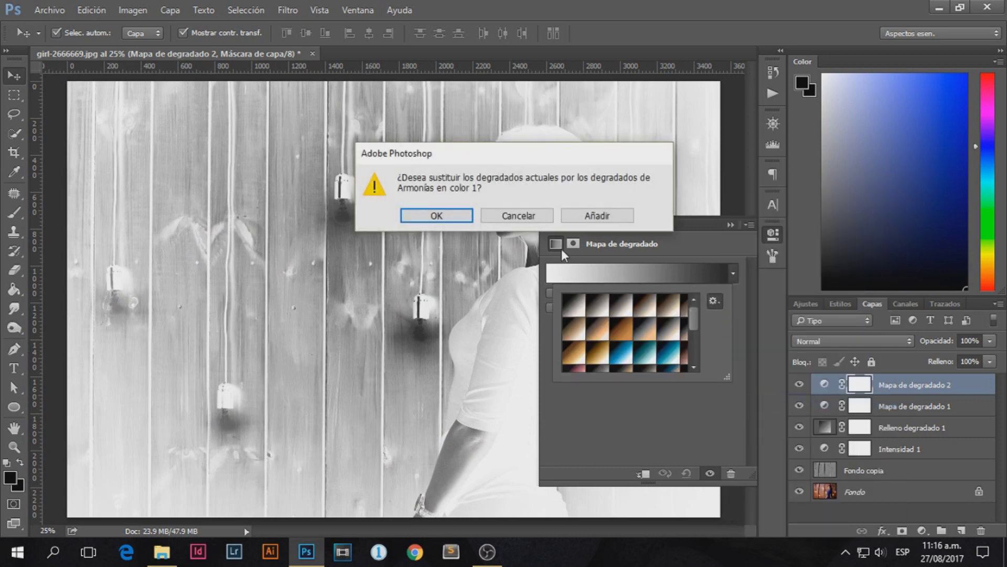
{"action": "left_click", "coordinate": [407, 213]}
{"action": "left_click", "coordinate": [667, 309]}
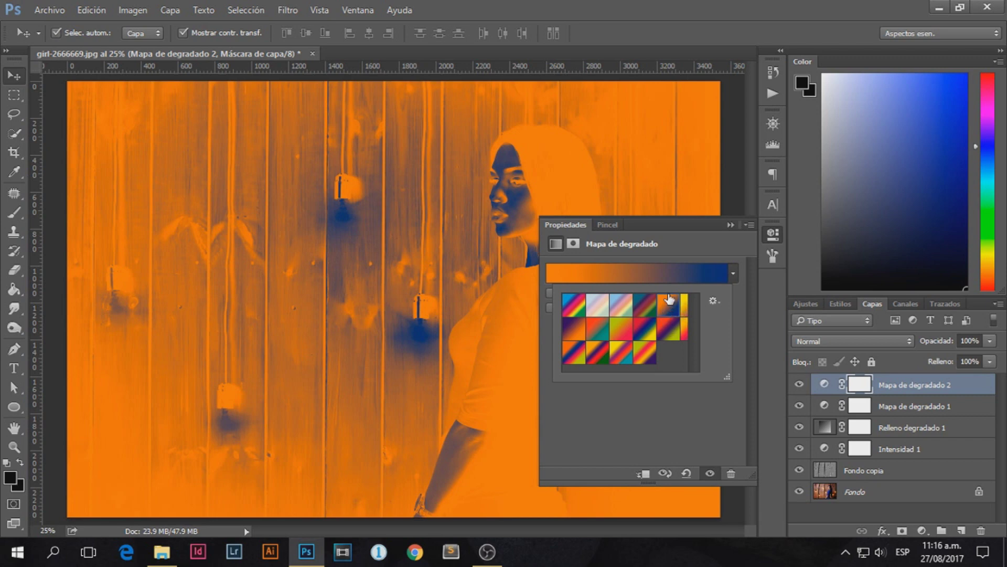
{"action": "left_click", "coordinate": [733, 273]}
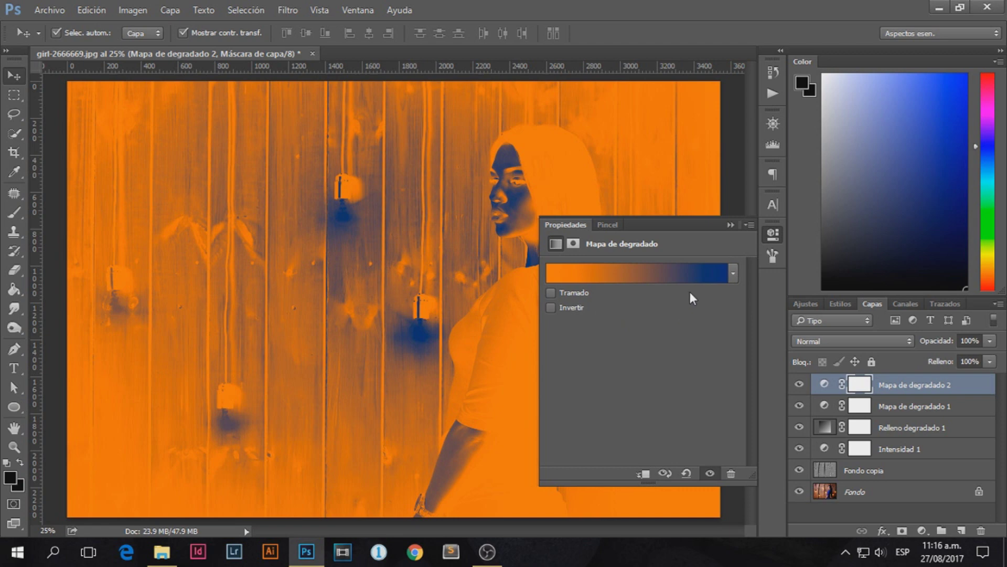
{"action": "left_click", "coordinate": [550, 308]}
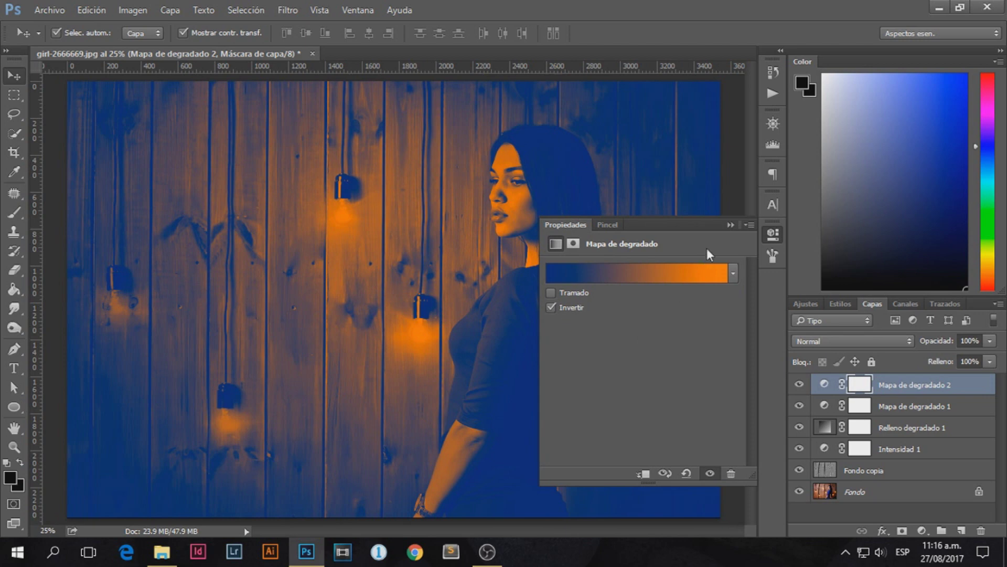
In the Gradient Editor, move the orange stop to 30% and recolour it #d9883a
{"action": "left_click", "coordinate": [653, 278]}
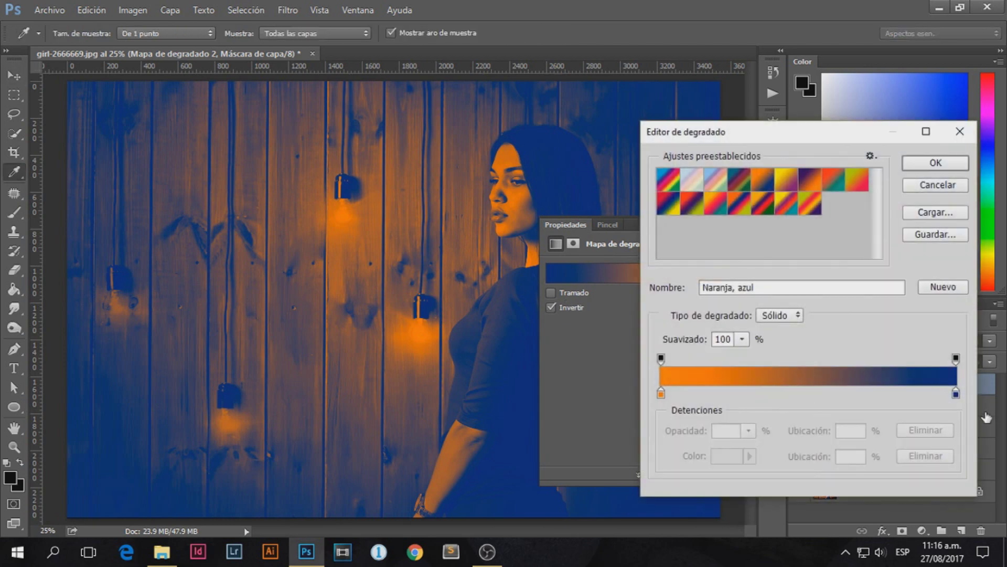
{"action": "left_click_drag", "start_coordinate": [956, 392], "coordinate": [905, 393]}
{"action": "left_click_drag", "start_coordinate": [922, 393], "coordinate": [956, 393]}
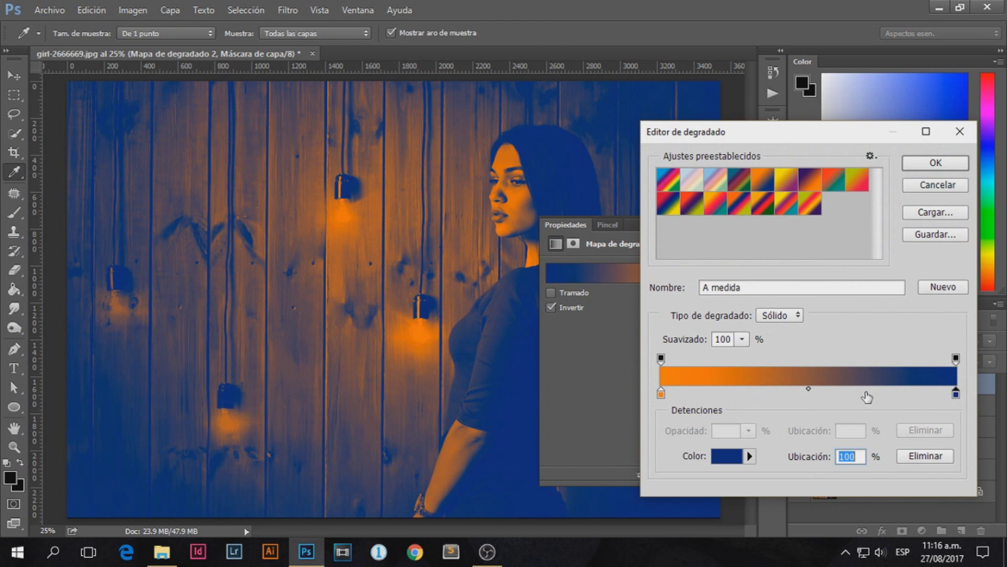
{"action": "mouse_move", "coordinate": [661, 393]}
{"action": "left_mouse_down"}
{"action": "mouse_move", "coordinate": [769, 393]}
{"action": "mouse_move", "coordinate": [748, 394]}
{"action": "left_mouse_up"}
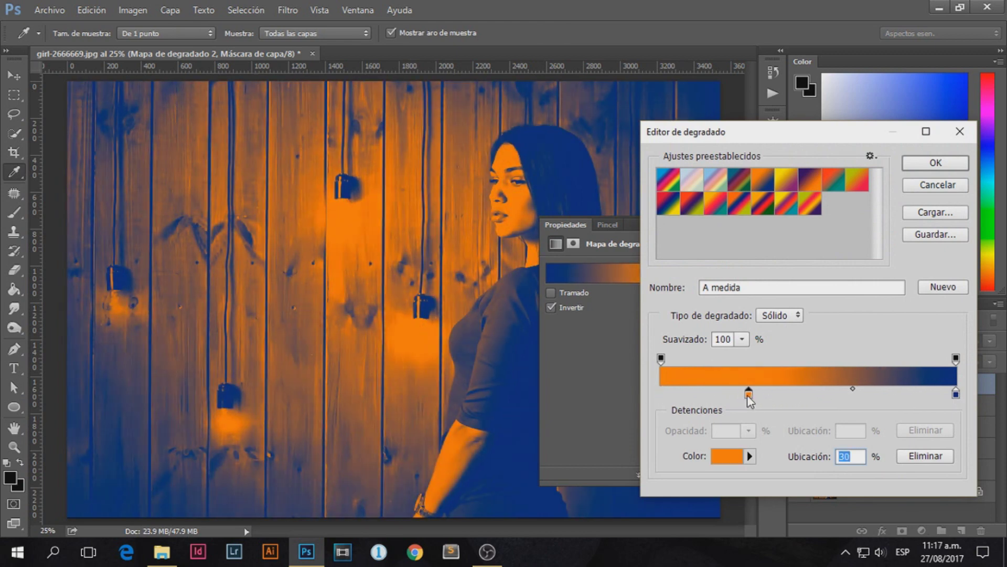
{"action": "double_click", "coordinate": [749, 395]}
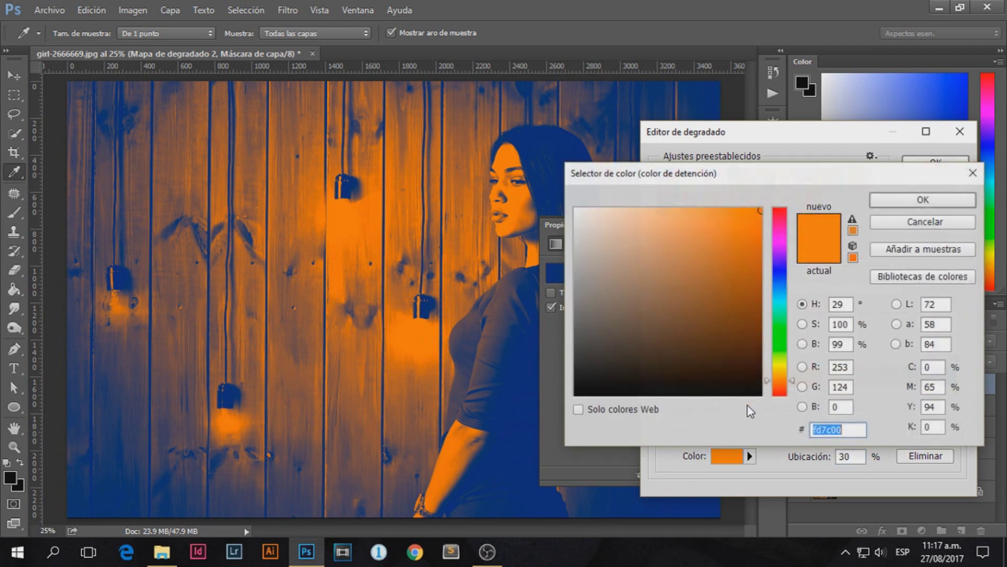
{"action": "left_click_drag", "start_coordinate": [757, 278], "coordinate": [698, 241]}
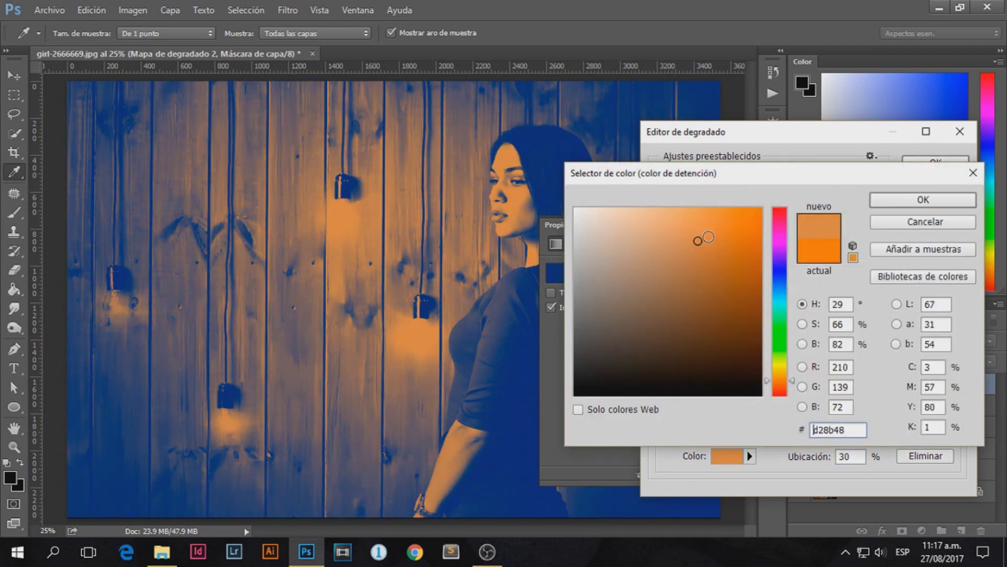
{"action": "left_click", "coordinate": [712, 237]}
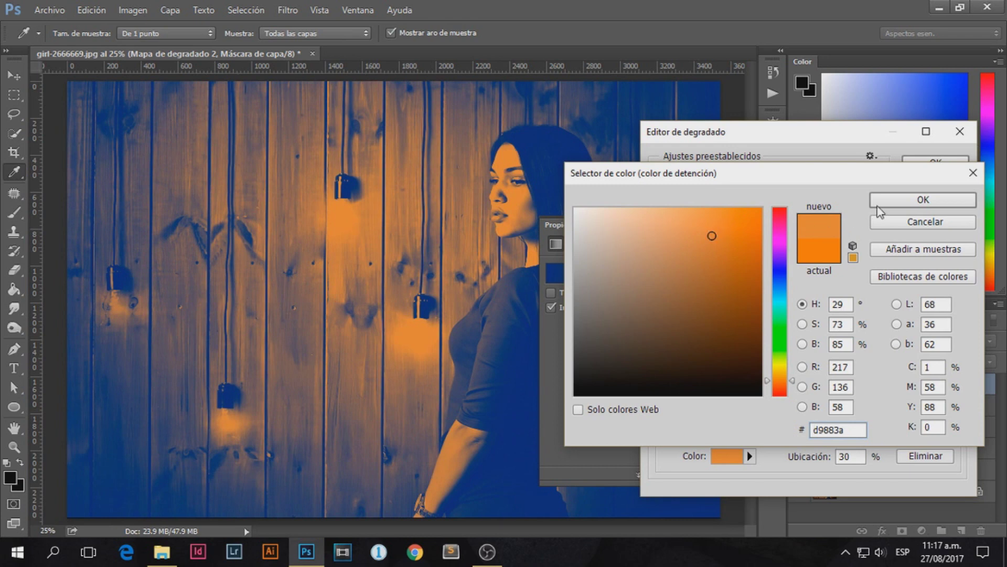
{"action": "left_click", "coordinate": [923, 199]}
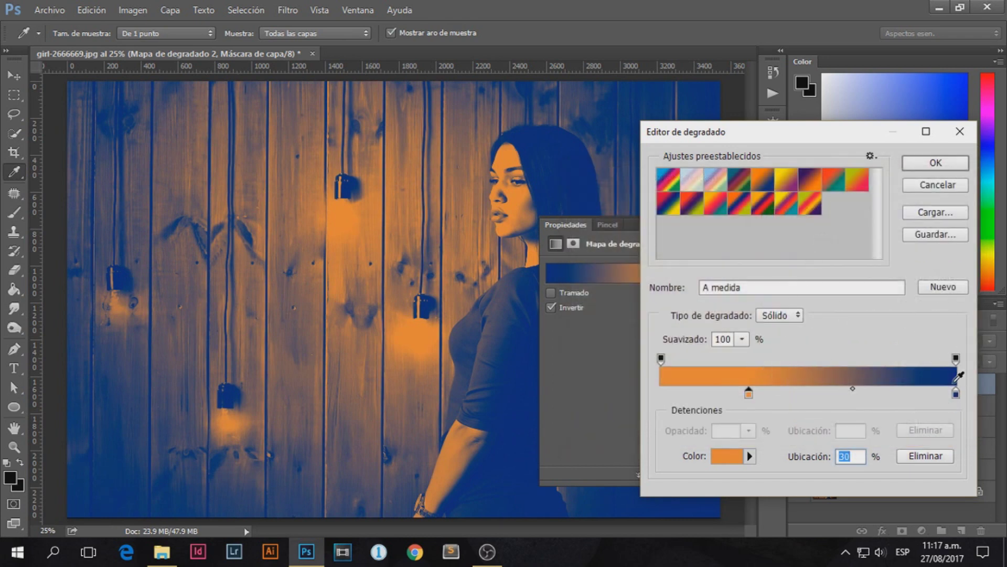
{"action": "left_click", "coordinate": [936, 162]}
{"action": "left_click", "coordinate": [737, 225]}
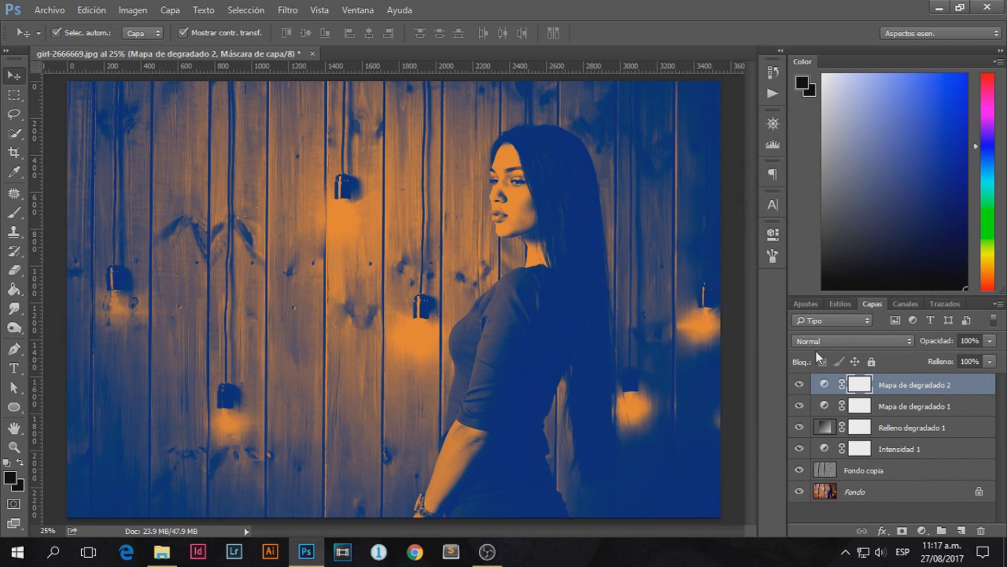
{"action": "left_click", "coordinate": [898, 341]}
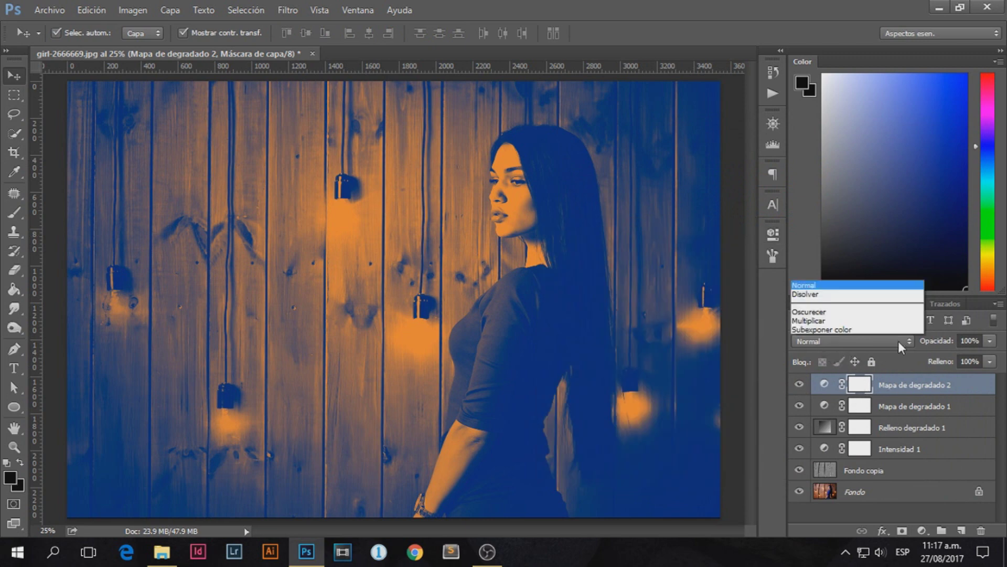
Set Mapa de degradado 2 to Luz suave blending at 35% opacity
{"action": "left_click", "coordinate": [861, 193]}
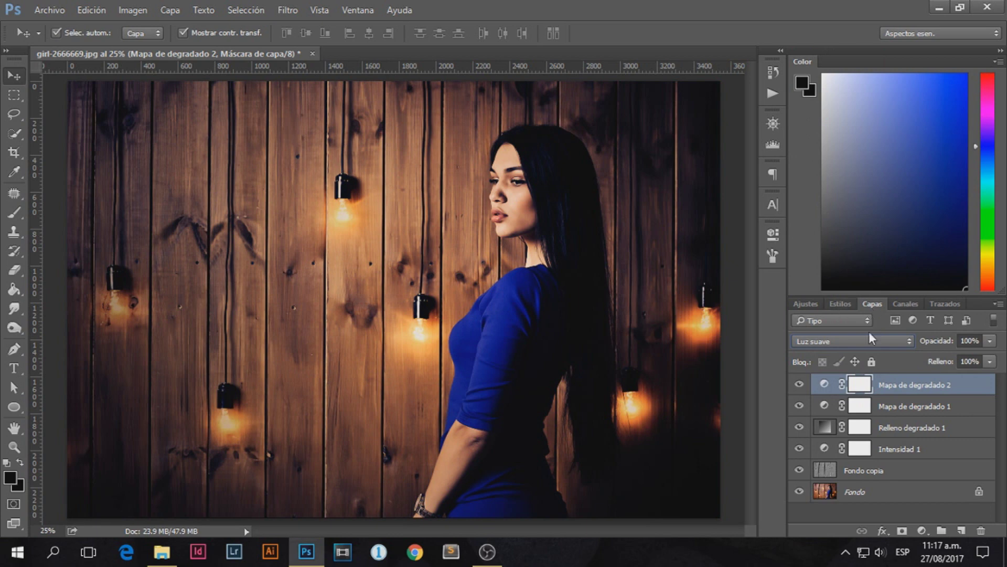
{"action": "left_click", "coordinate": [990, 341]}
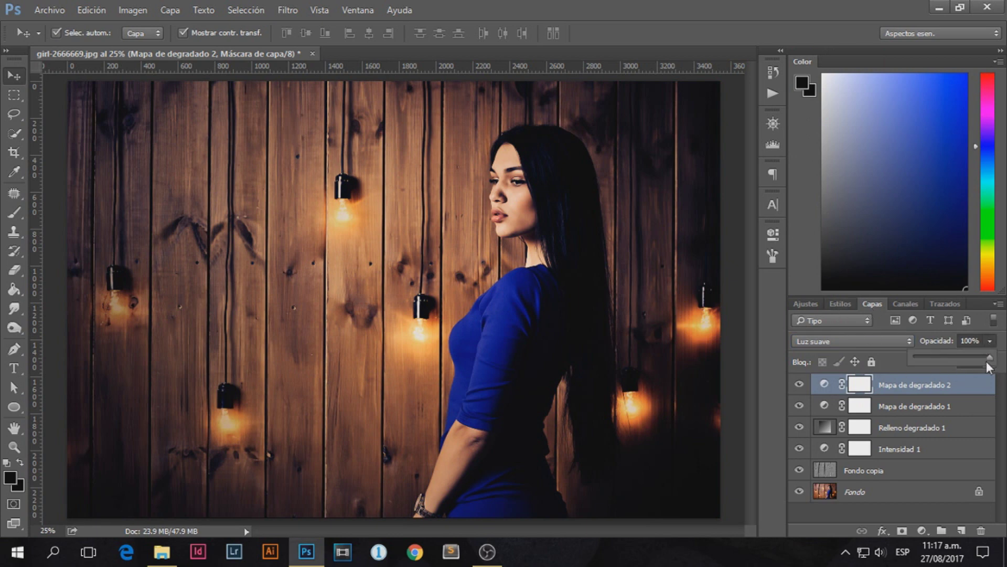
{"action": "left_click_drag", "start_coordinate": [966, 359], "coordinate": [909, 360]}
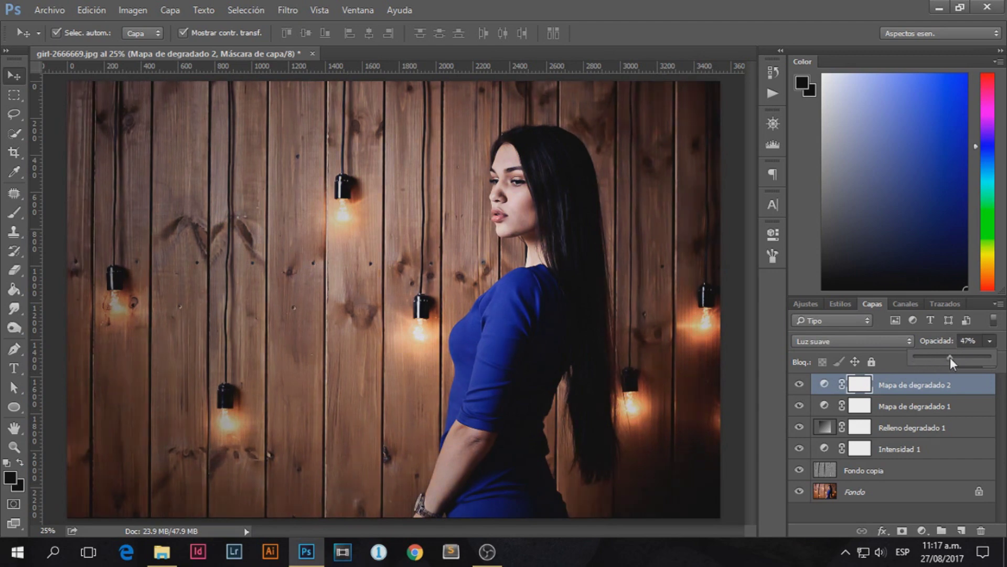
{"action": "mouse_move", "coordinate": [961, 357]}
{"action": "left_mouse_down"}
{"action": "mouse_move", "coordinate": [943, 356]}
{"action": "mouse_move", "coordinate": [952, 360]}
{"action": "left_mouse_up"}
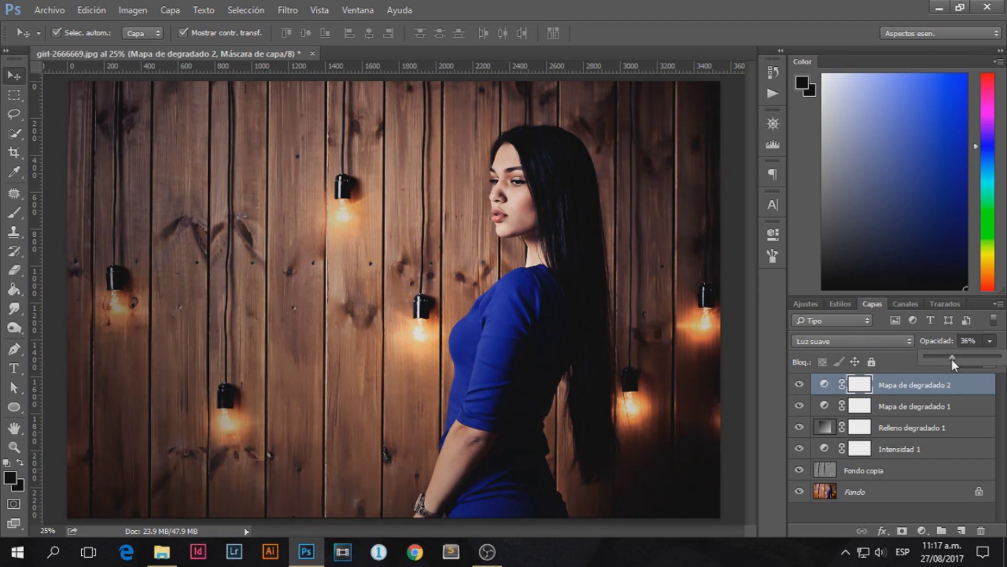
{"action": "left_click", "coordinate": [991, 342]}
Try another opacity for the tint and reopen the gradient map's settings
{"action": "left_click", "coordinate": [977, 346]}
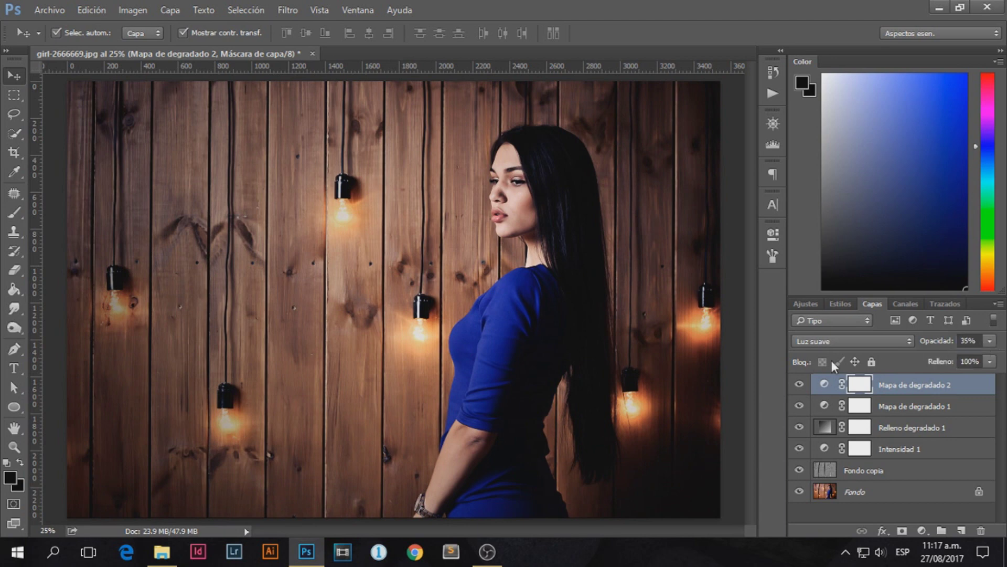
{"action": "left_click", "coordinate": [880, 342]}
{"action": "left_click", "coordinate": [990, 342]}
{"action": "left_click_drag", "start_coordinate": [985, 356], "coordinate": [949, 357]}
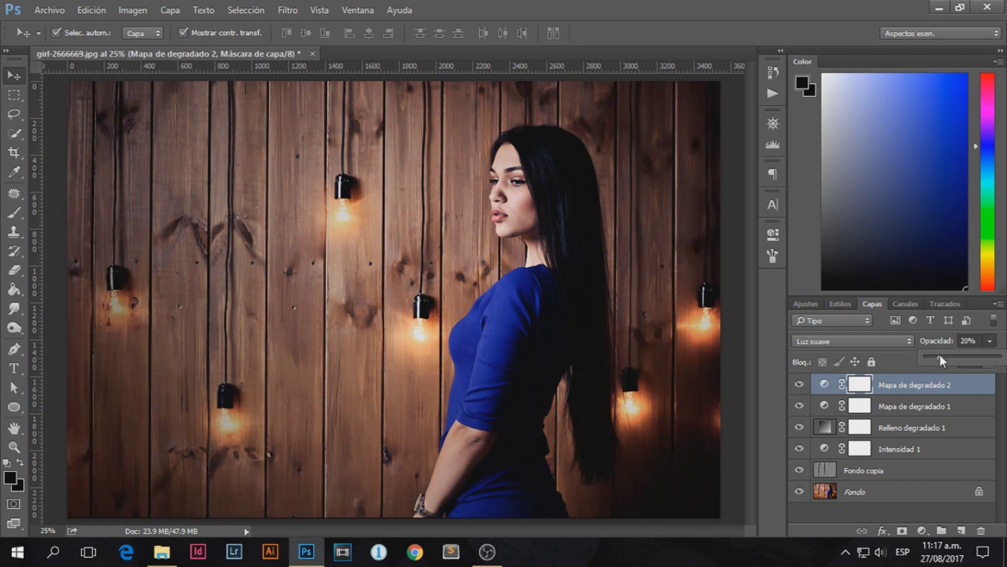
{"action": "double_click", "coordinate": [824, 384]}
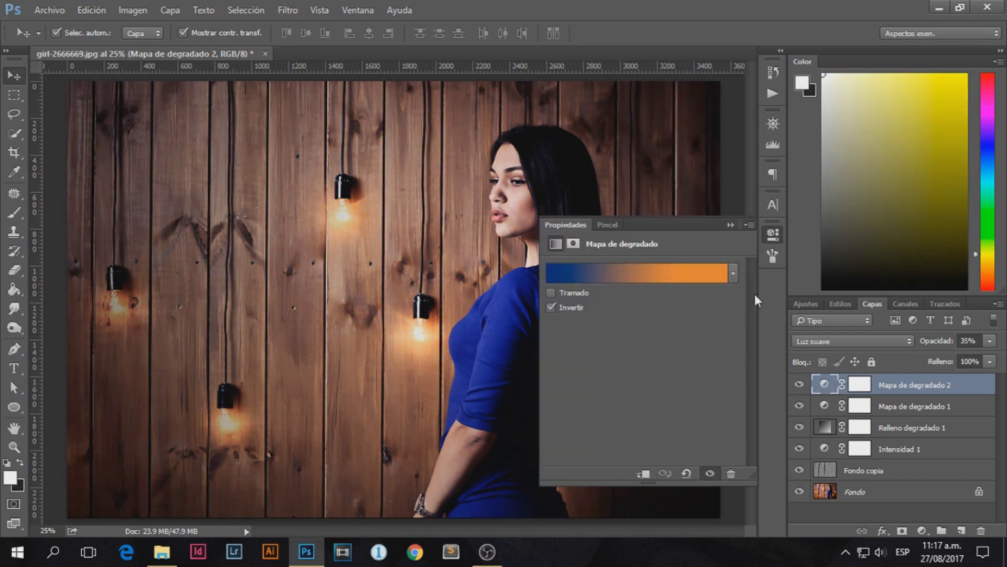
In Mapa de degradado 2's gradient, move the blue colour stop inward to about 83%
{"action": "left_click", "coordinate": [662, 274]}
{"action": "left_click", "coordinate": [956, 394]}
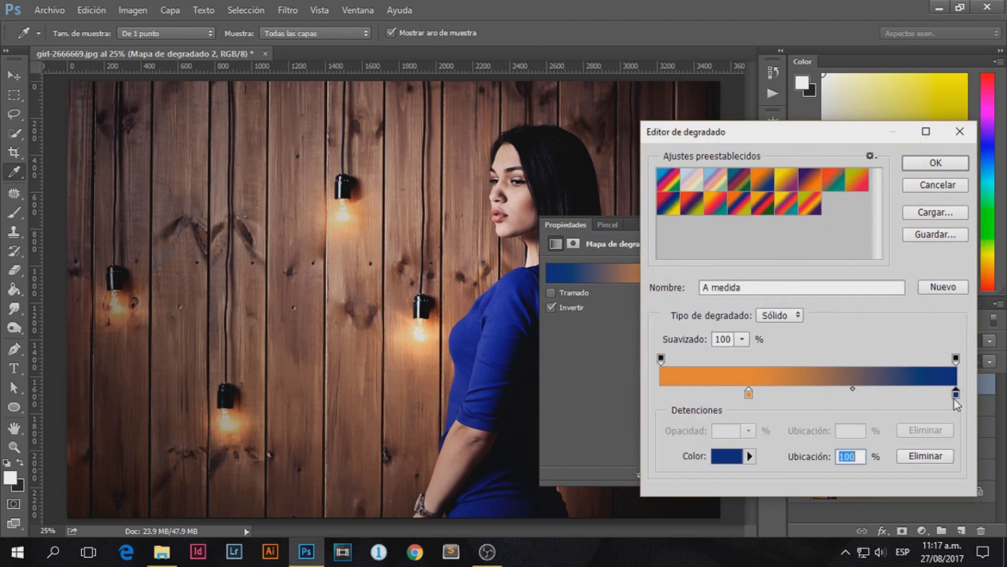
{"action": "double_click", "coordinate": [956, 394]}
{"action": "left_click", "coordinate": [922, 200]}
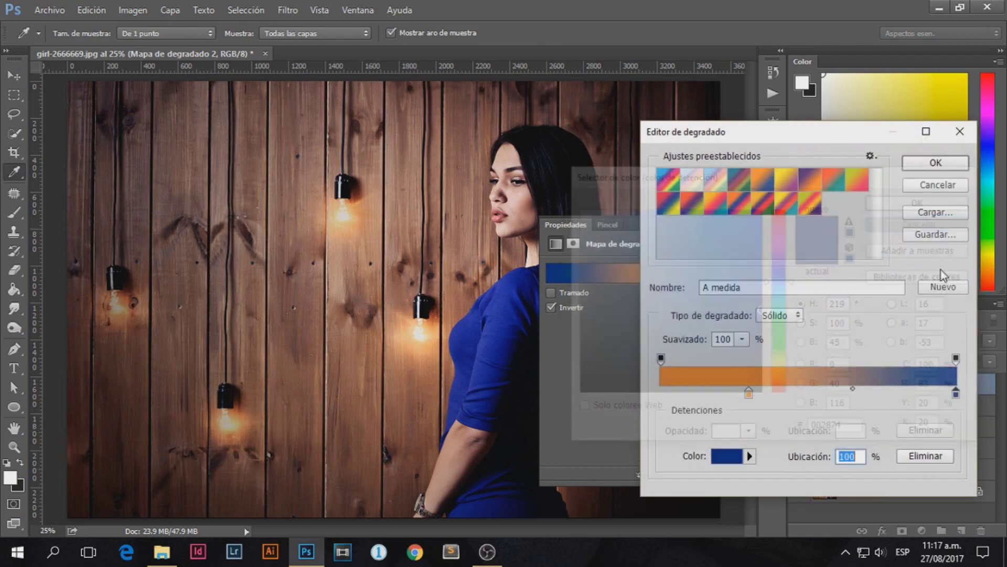
{"action": "left_click_drag", "start_coordinate": [956, 395], "coordinate": [888, 394]}
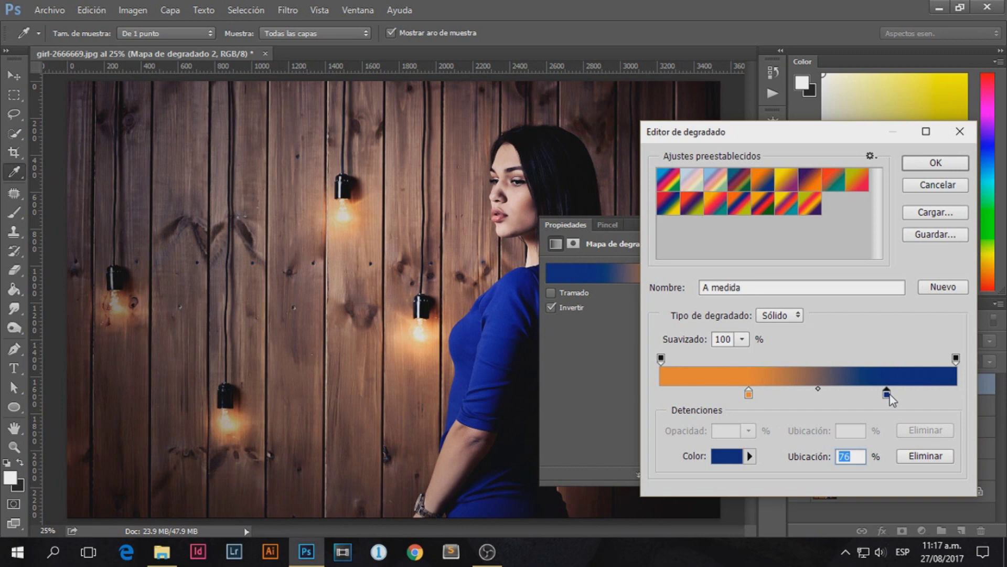
{"action": "mouse_move", "coordinate": [887, 393]}
{"action": "left_mouse_down"}
{"action": "mouse_move", "coordinate": [814, 393]}
{"action": "mouse_move", "coordinate": [905, 394]}
{"action": "left_mouse_up"}
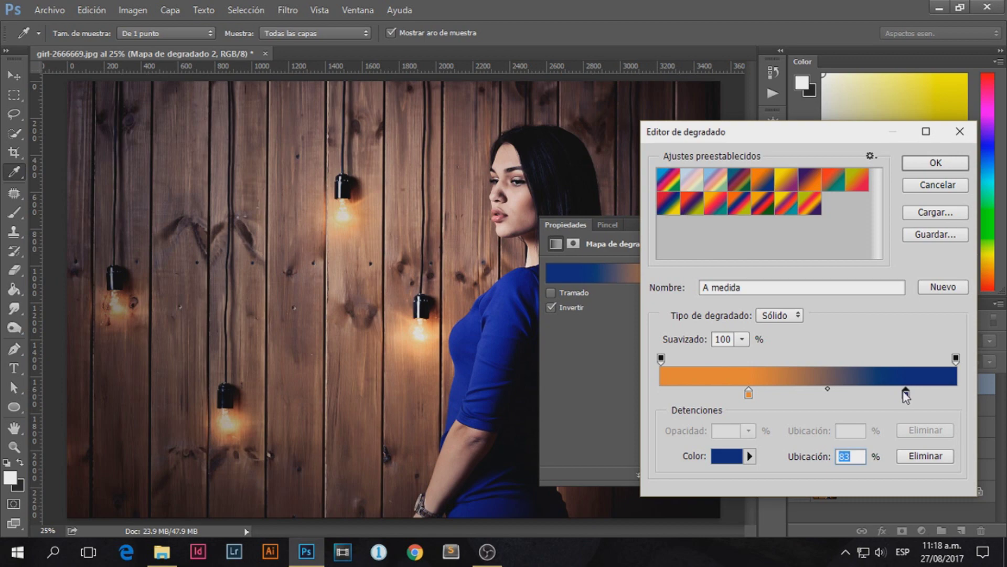
Make the blue stop a brighter, fully saturated blue, then toggle the layer to compare
{"action": "left_click", "coordinate": [732, 455]}
{"action": "left_click", "coordinate": [756, 245]}
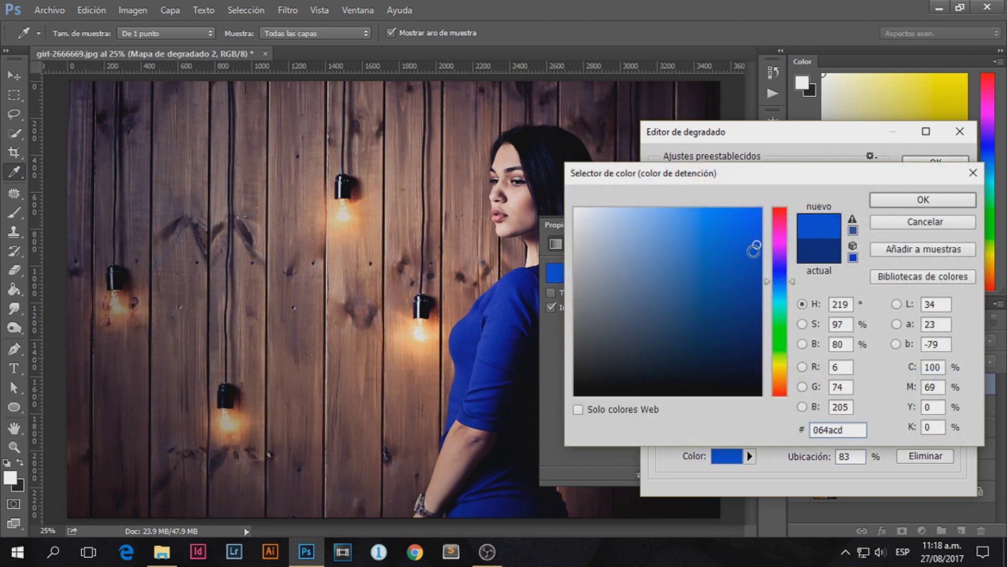
{"action": "left_click", "coordinate": [761, 245]}
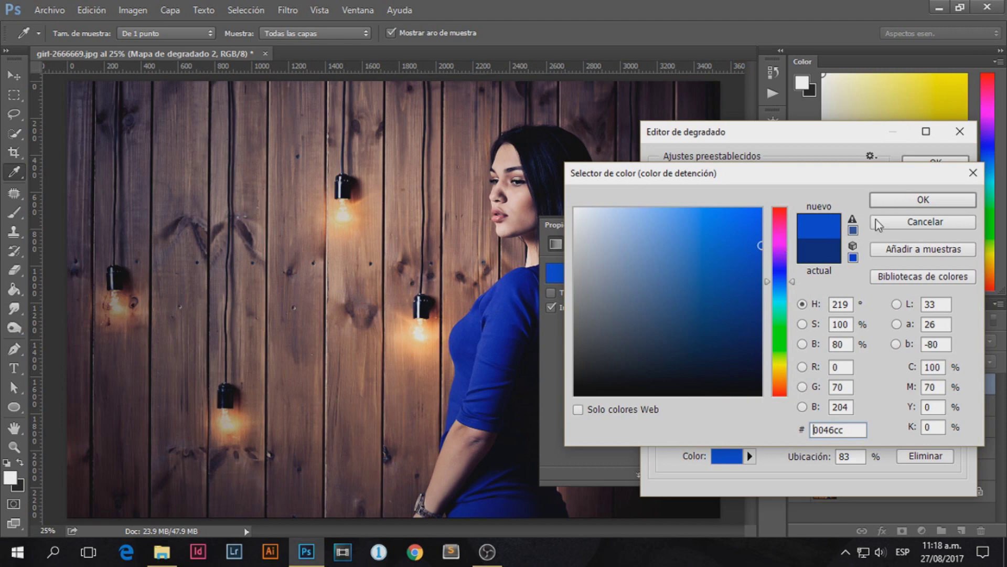
{"action": "left_click", "coordinate": [892, 204]}
{"action": "left_click", "coordinate": [935, 161]}
{"action": "left_click", "coordinate": [730, 224]}
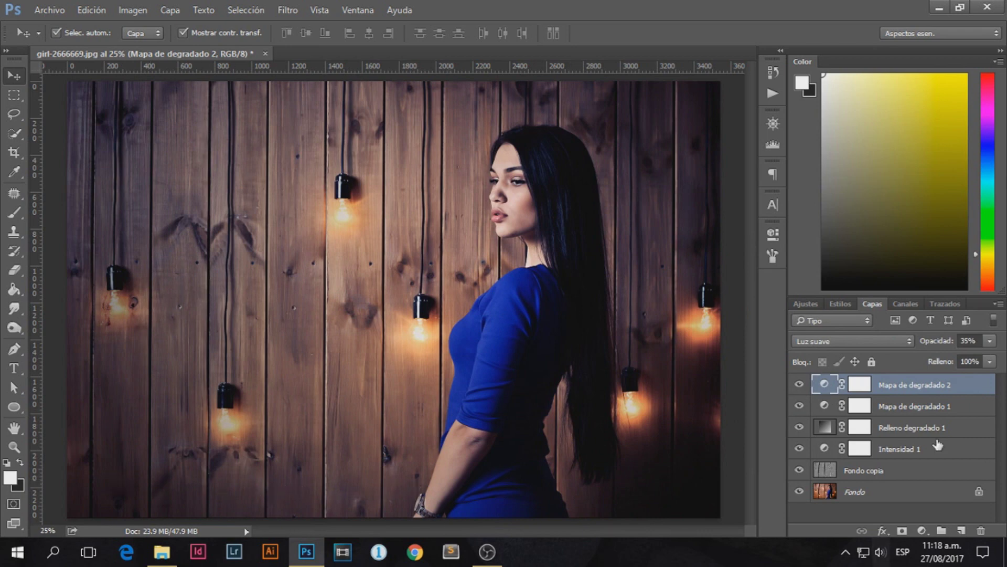
{"action": "left_click", "coordinate": [799, 384]}
{"action": "left_click", "coordinate": [800, 384]}
{"action": "left_click", "coordinate": [799, 386]}
{"action": "scroll", "coordinate": [527, 167], "scroll_direction": "up", "scroll_amount": 1}
{"action": "scroll", "coordinate": [527, 167], "scroll_direction": "up", "scroll_amount": 1}
{"action": "scroll", "coordinate": [519, 236], "scroll_direction": "up", "scroll_amount": 1}
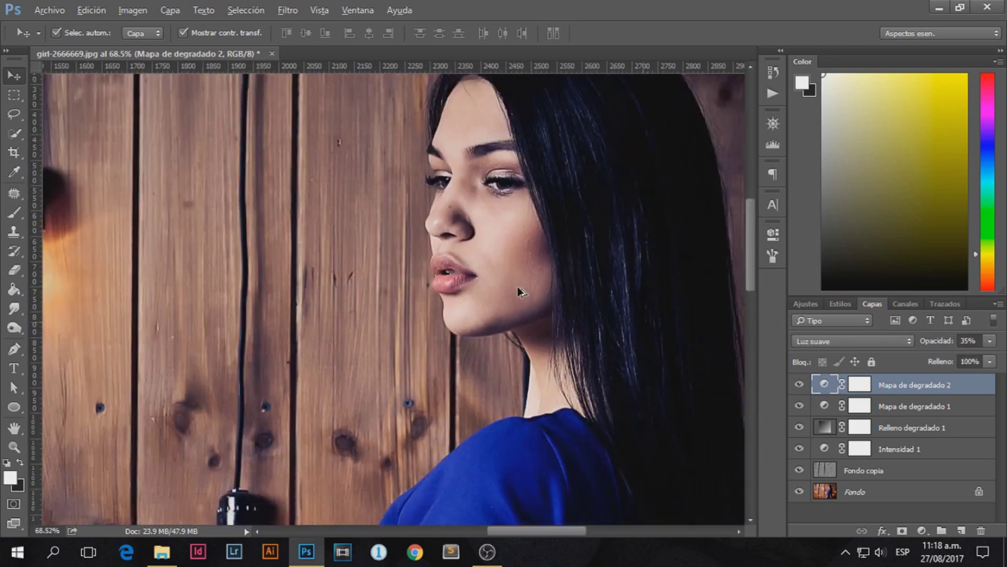
{"action": "scroll", "coordinate": [514, 291], "scroll_direction": "down", "scroll_amount": 2}
{"action": "scroll", "coordinate": [515, 291], "scroll_direction": "down", "scroll_amount": 1}
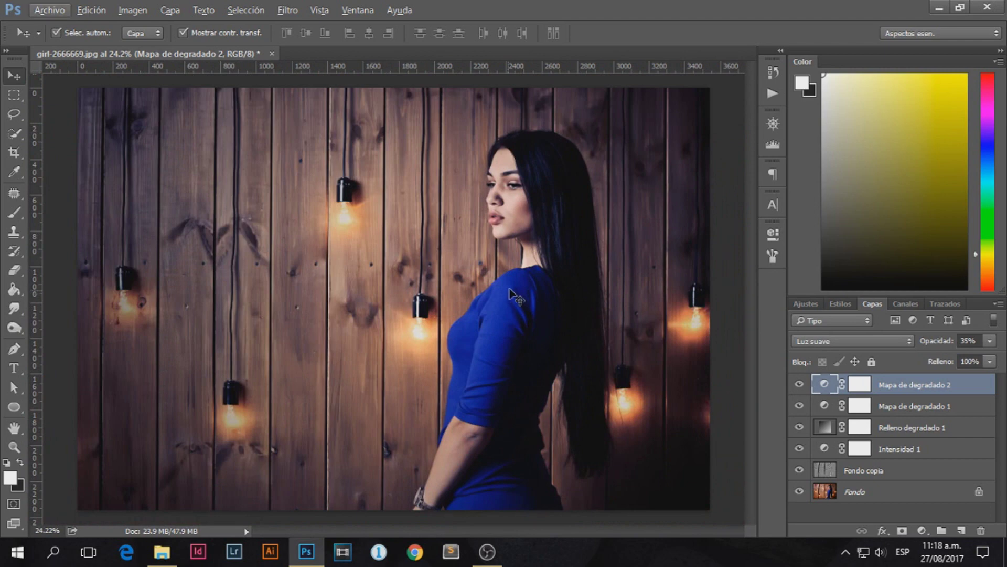
Add a Curvas 1 adjustment layer with three control points on its RGB curve
{"action": "left_click", "coordinate": [858, 383]}
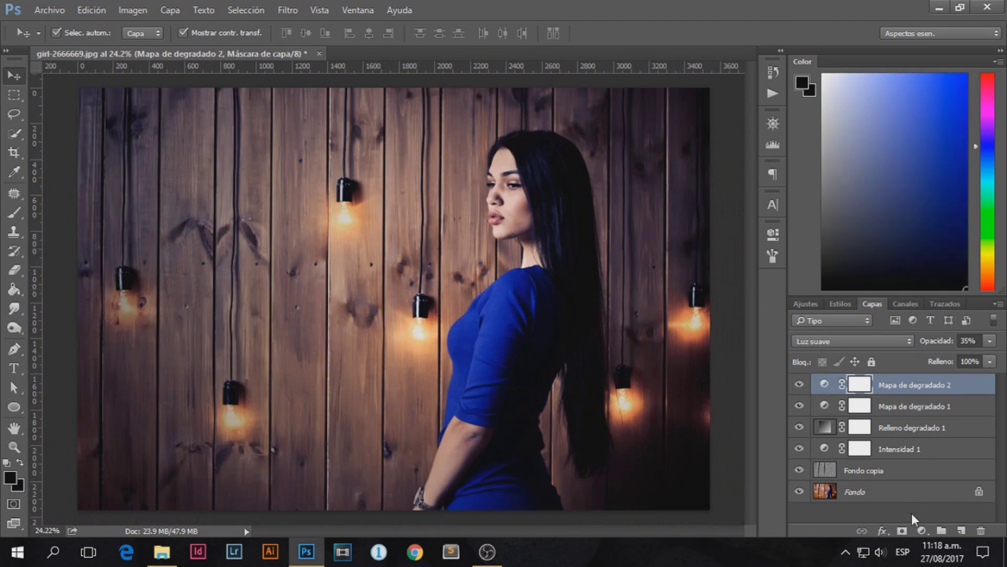
{"action": "left_click", "coordinate": [920, 531]}
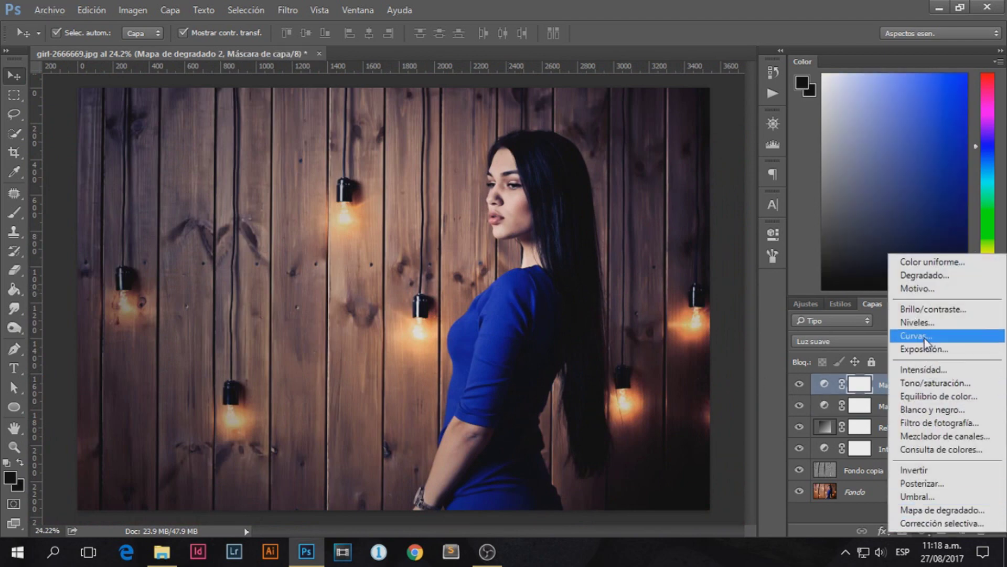
{"action": "left_click", "coordinate": [924, 336]}
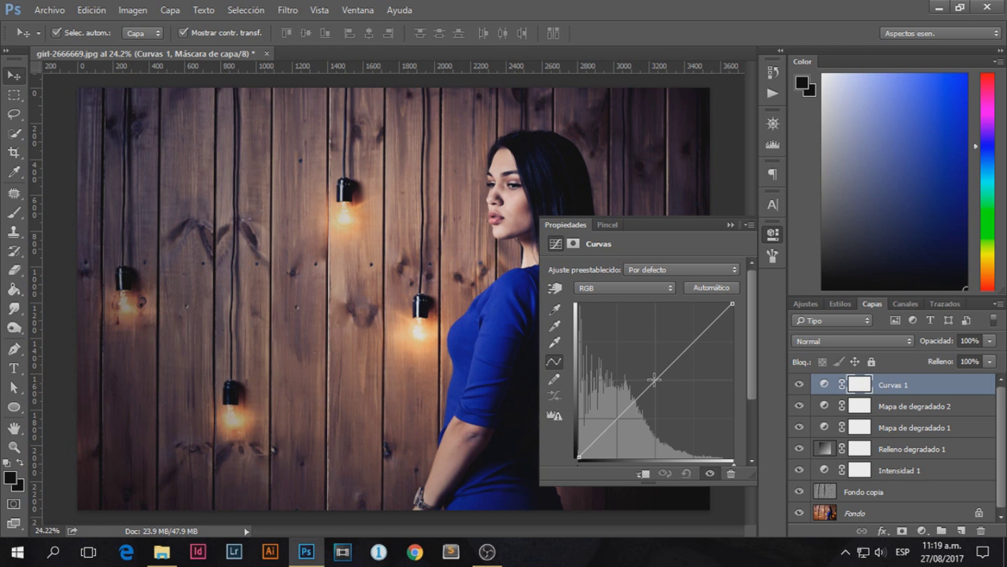
{"action": "left_click", "coordinate": [655, 379]}
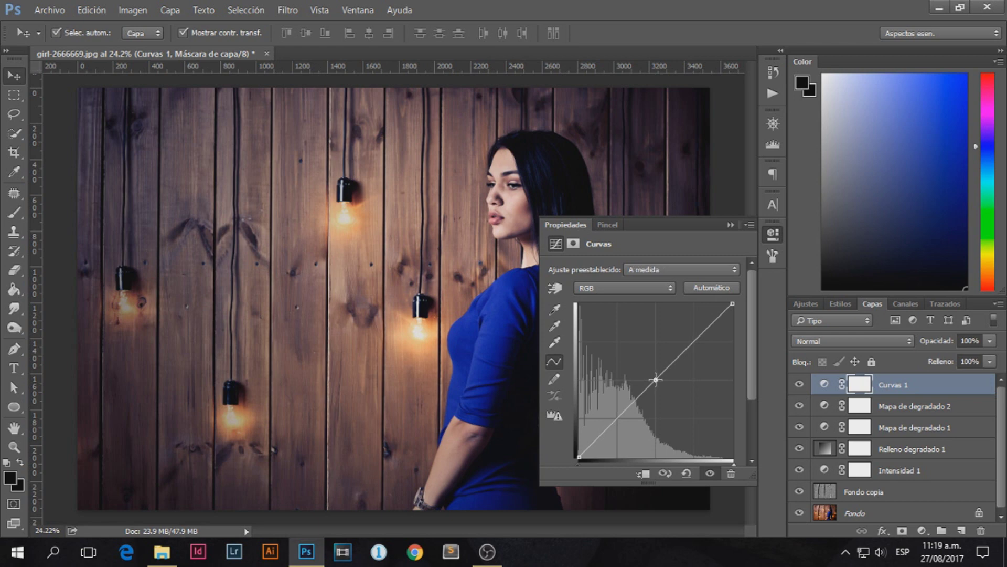
{"action": "left_click", "coordinate": [694, 341]}
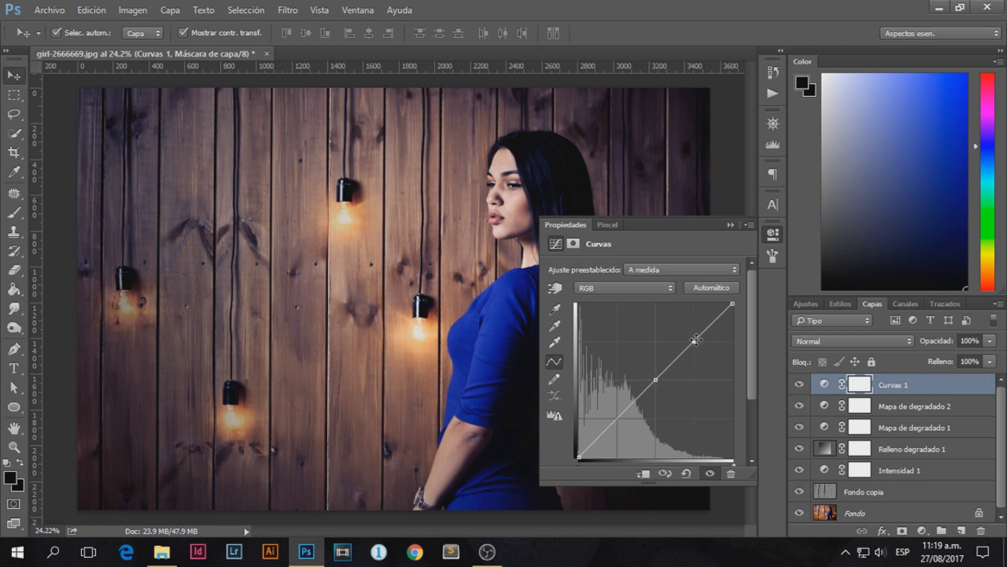
{"action": "left_click", "coordinate": [616, 418]}
Raise the curve's black point to fade shadows and bow the midtones upward
{"action": "left_click_drag", "start_coordinate": [576, 456], "coordinate": [573, 444]}
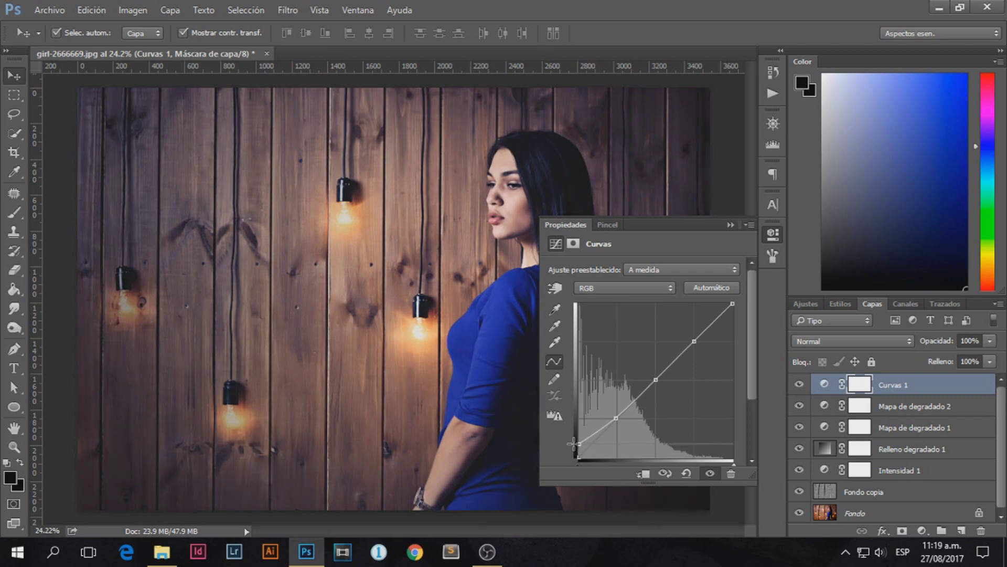
{"action": "left_click_drag", "start_coordinate": [574, 443], "coordinate": [574, 439]}
{"action": "left_click_drag", "start_coordinate": [616, 420], "coordinate": [614, 416]}
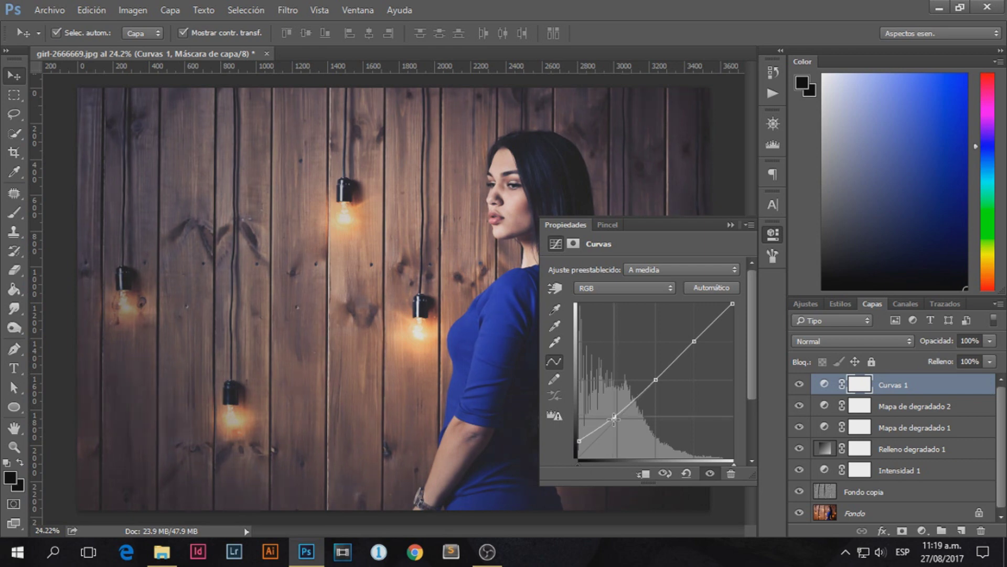
{"action": "left_click_drag", "start_coordinate": [655, 377], "coordinate": [695, 344]}
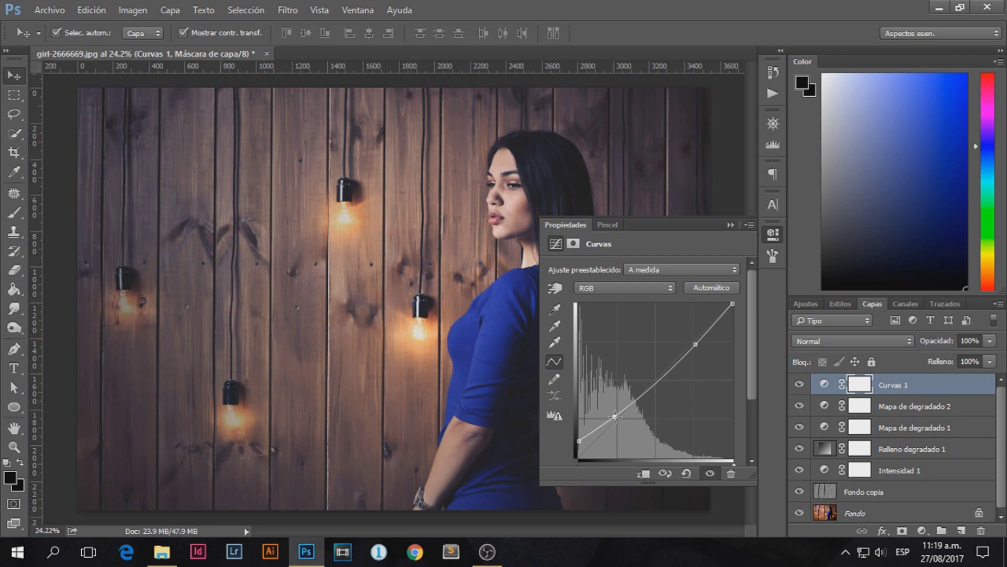
Toggle Curvas 1 off and on to compare, then reopen its curve settings
{"action": "left_click", "coordinate": [730, 225]}
{"action": "left_click", "coordinate": [799, 385]}
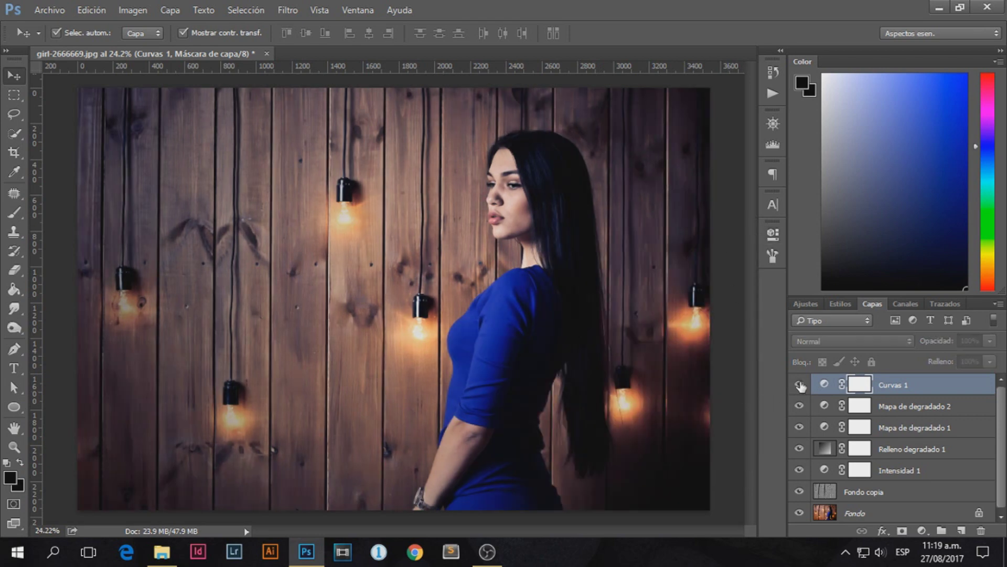
{"action": "left_click", "coordinate": [799, 385]}
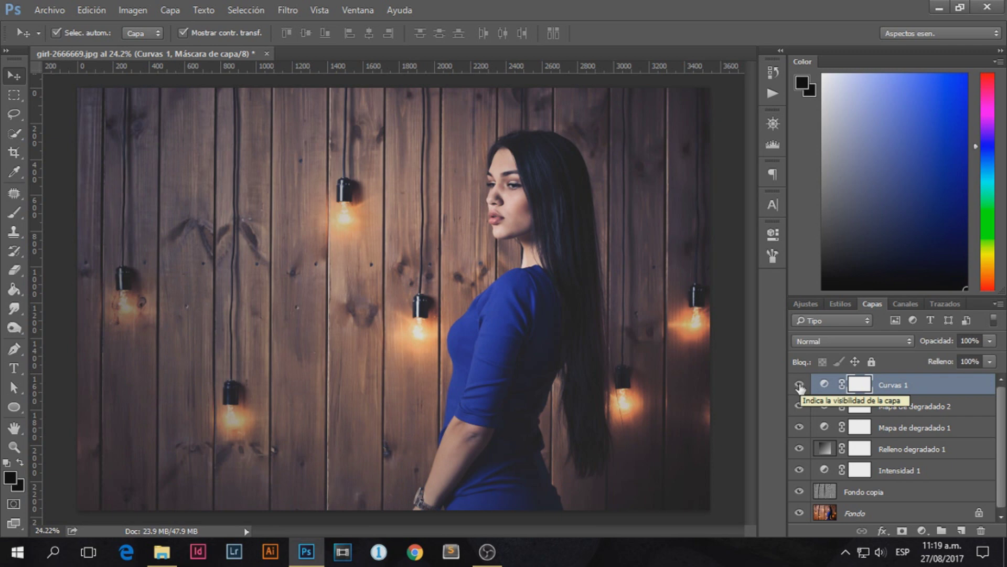
{"action": "left_click", "coordinate": [799, 385]}
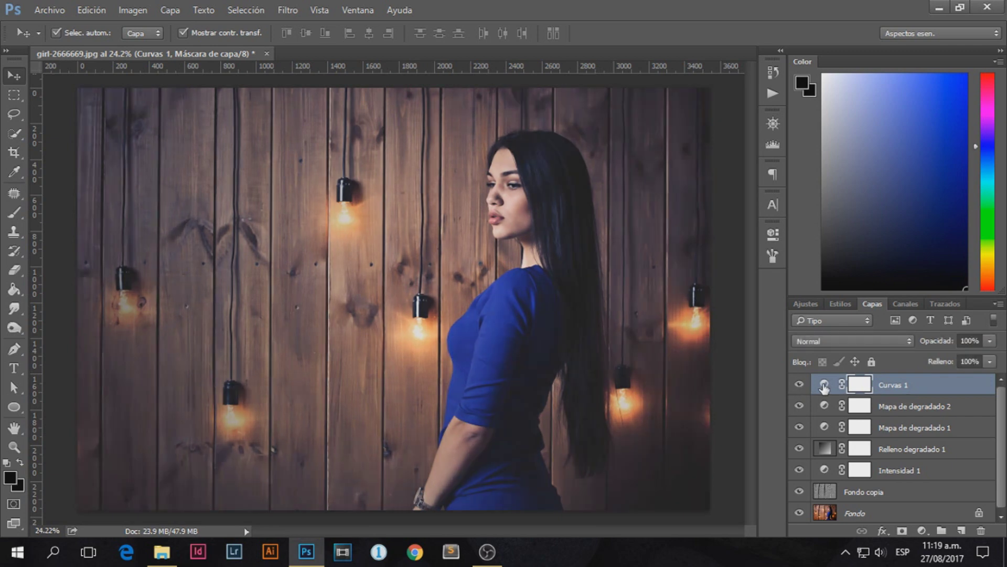
{"action": "double_click", "coordinate": [824, 385]}
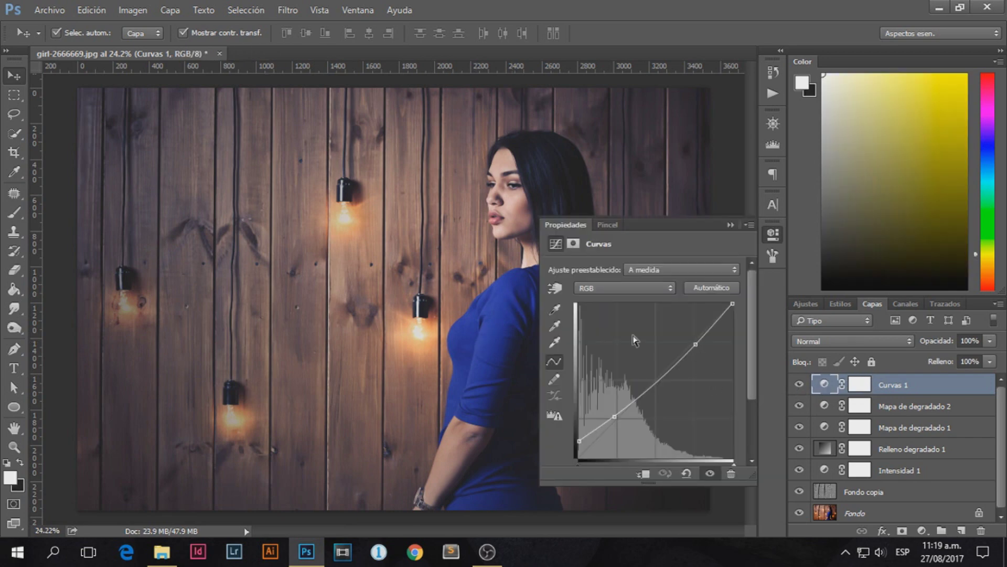
{"action": "left_click", "coordinate": [654, 288]}
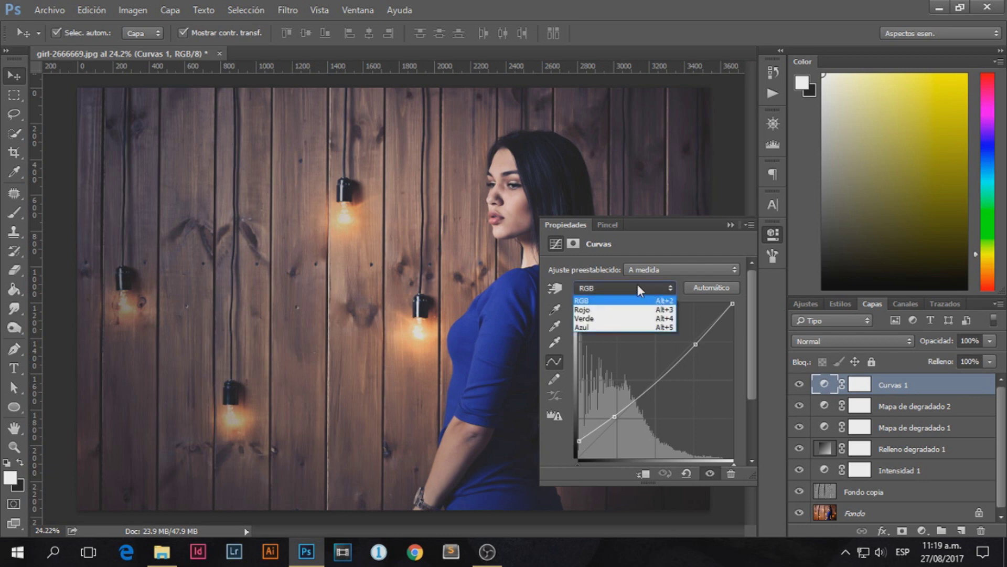
Move the Rojo curve's black point right and lift the Azul curve's shadows toward blue
{"action": "left_click", "coordinate": [646, 288]}
{"action": "left_click", "coordinate": [617, 307]}
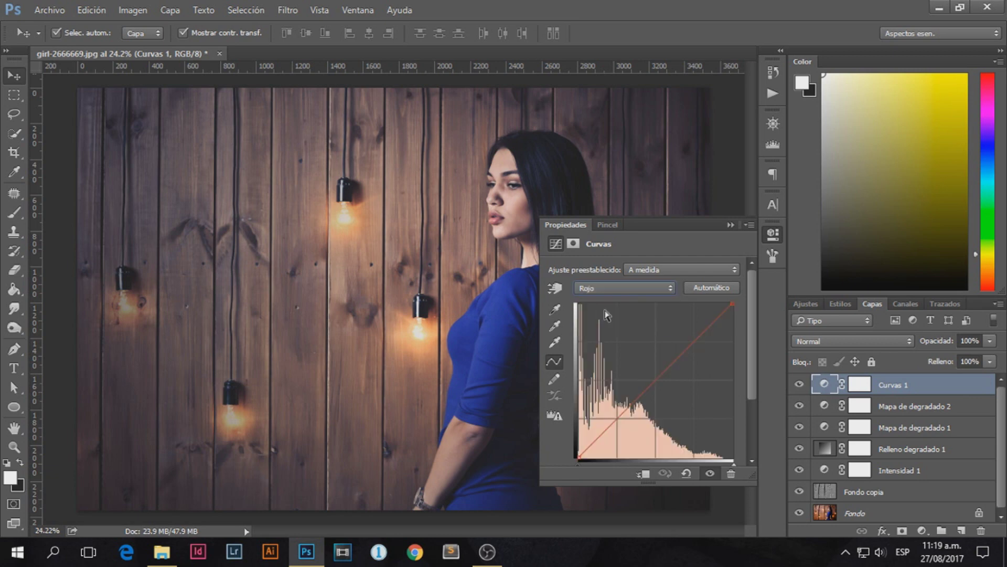
{"action": "left_click_drag", "start_coordinate": [578, 461], "coordinate": [584, 458]}
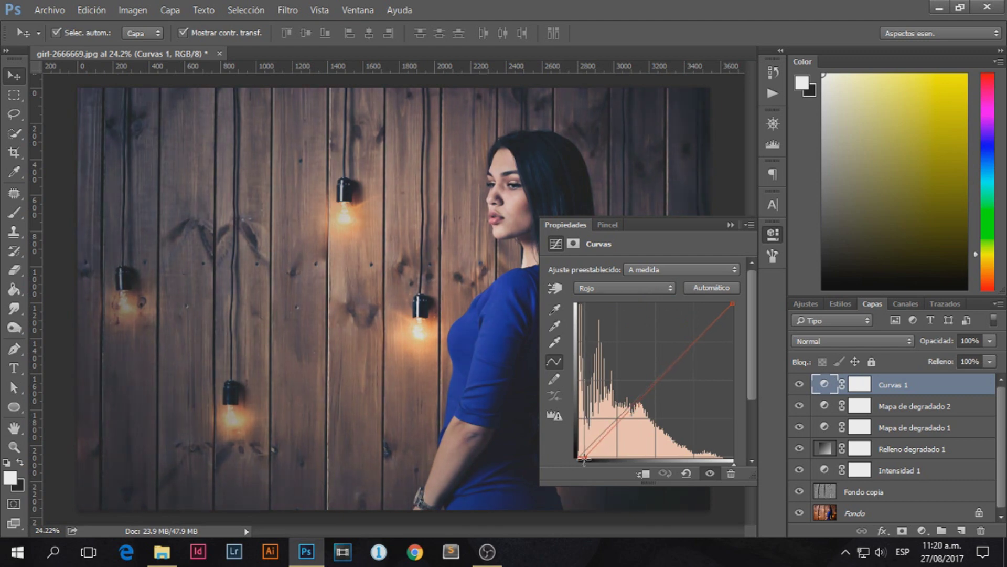
{"action": "left_click_drag", "start_coordinate": [584, 461], "coordinate": [585, 461]}
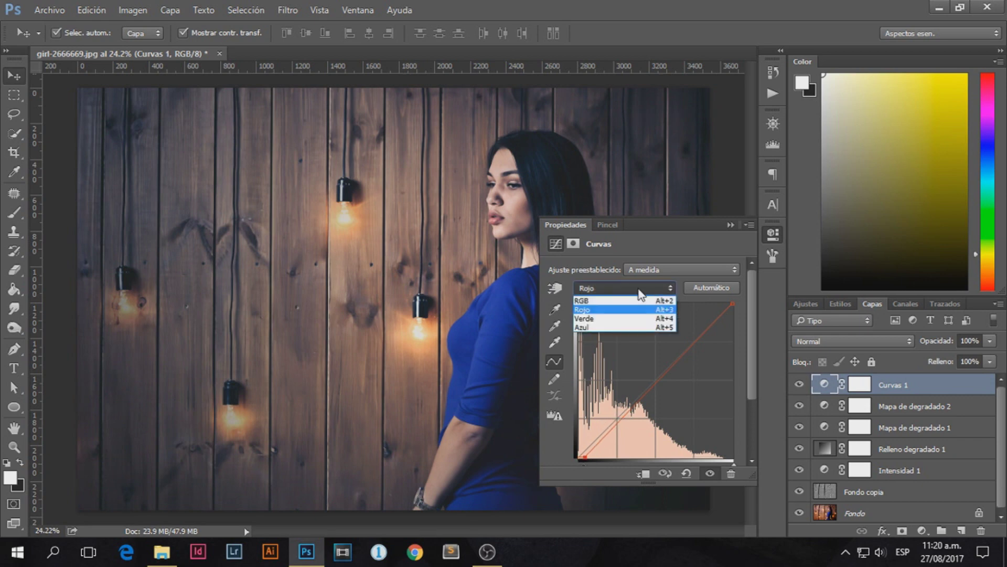
{"action": "left_click", "coordinate": [587, 329]}
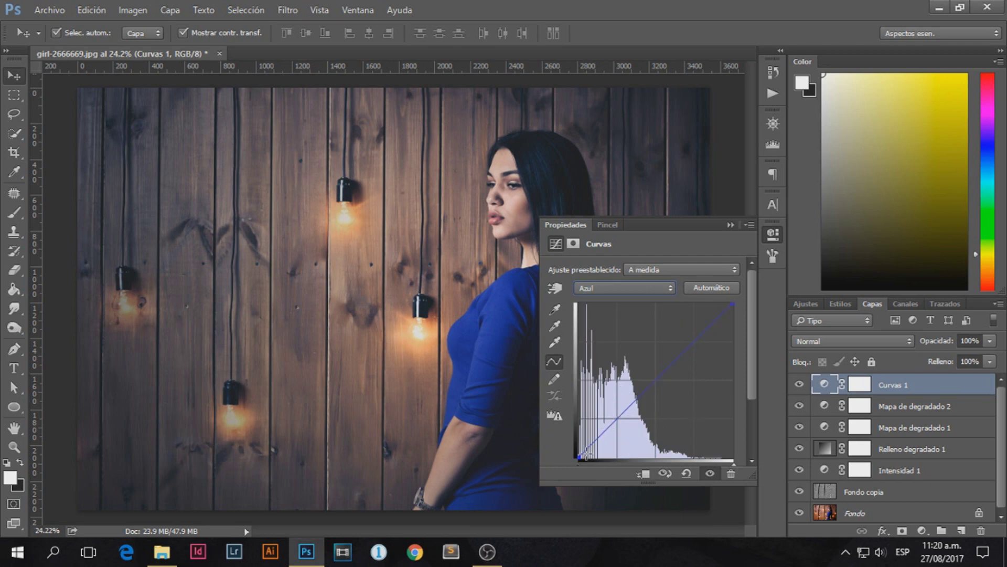
{"action": "left_click_drag", "start_coordinate": [578, 455], "coordinate": [573, 438]}
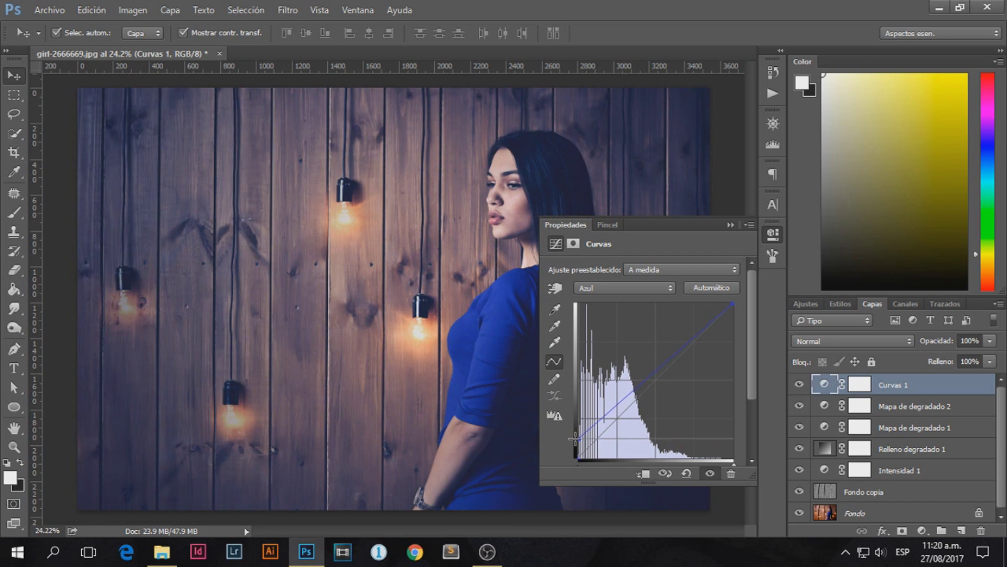
{"action": "left_click_drag", "start_coordinate": [574, 438], "coordinate": [573, 442]}
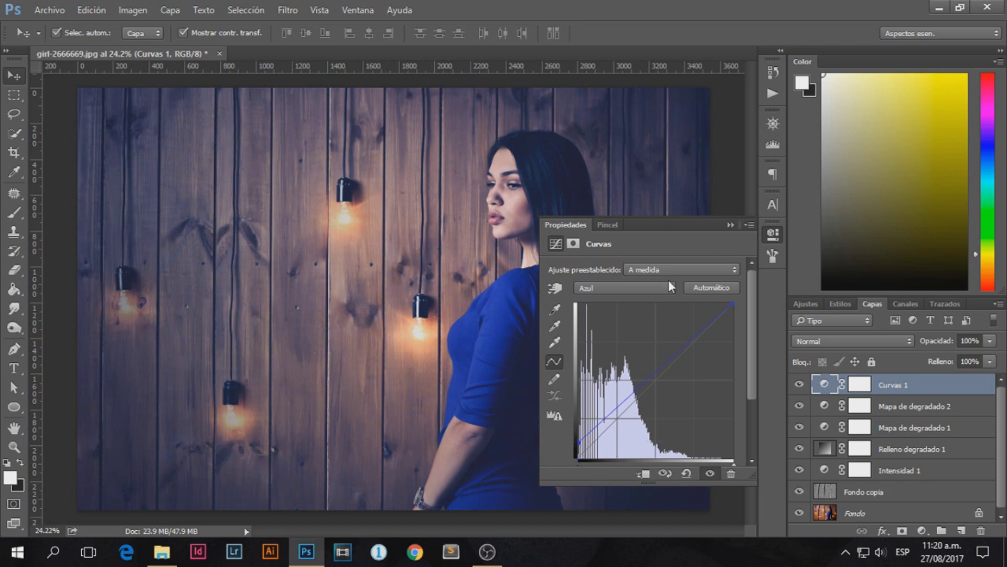
Collapse the Curves settings and reselect the Curvas 1 layer
{"action": "left_click", "coordinate": [729, 225]}
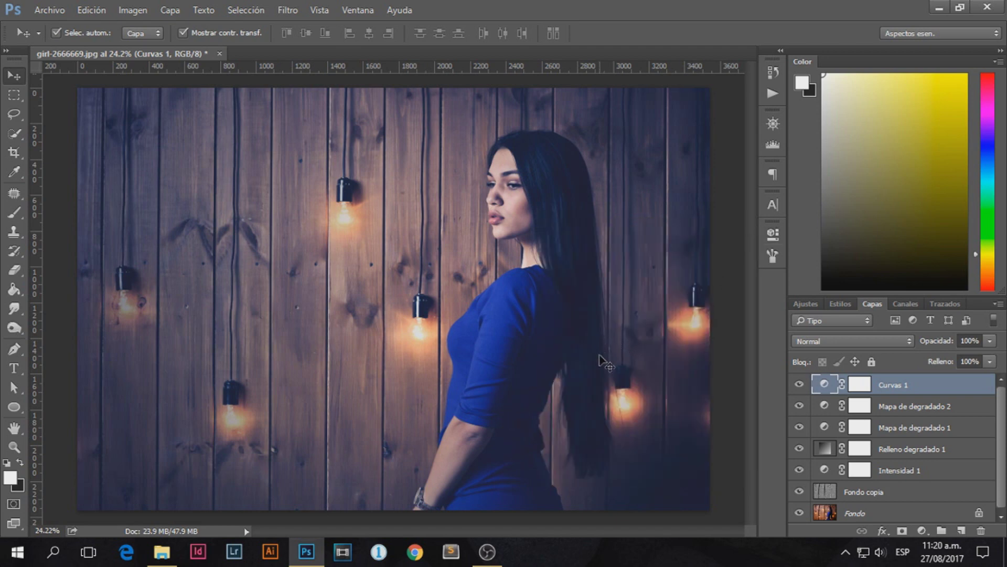
{"action": "right_click", "coordinate": [947, 391]}
{"action": "left_click", "coordinate": [952, 391]}
{"action": "left_click", "coordinate": [941, 407]}
{"action": "left_click", "coordinate": [944, 387]}
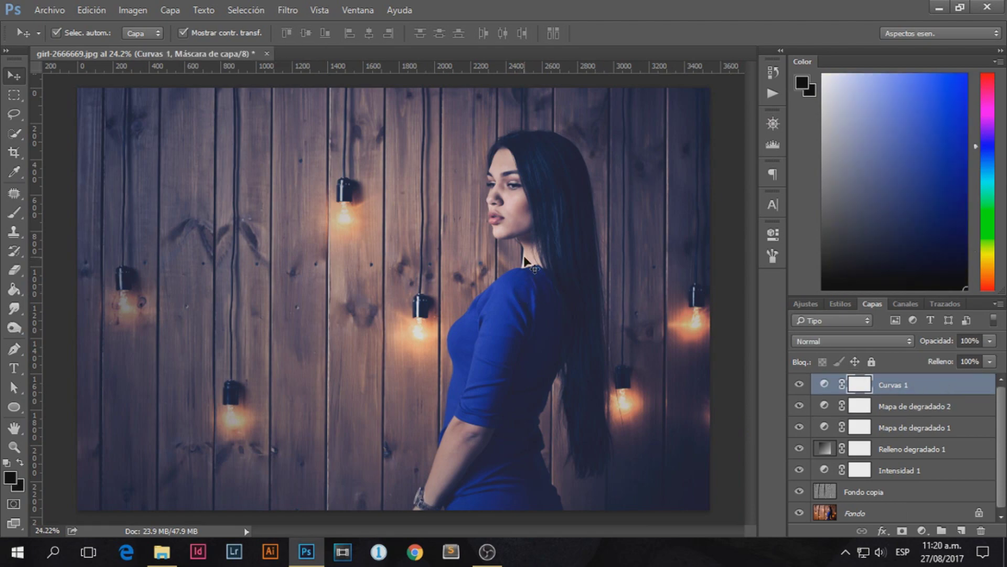
{"action": "scroll", "coordinate": [533, 217], "scroll_direction": "up", "scroll_amount": 5}
{"action": "scroll", "coordinate": [510, 205], "scroll_direction": "down", "scroll_amount": 5}
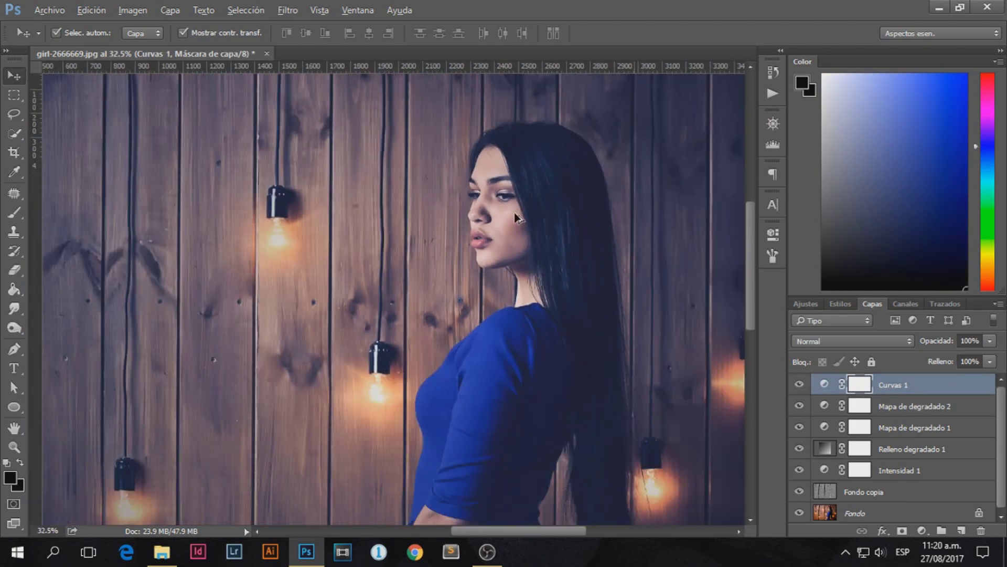
Duplicate Curvas 1 as Curvas 1 copia
{"action": "right_click", "coordinate": [946, 378]}
{"action": "left_click", "coordinate": [792, 154]}
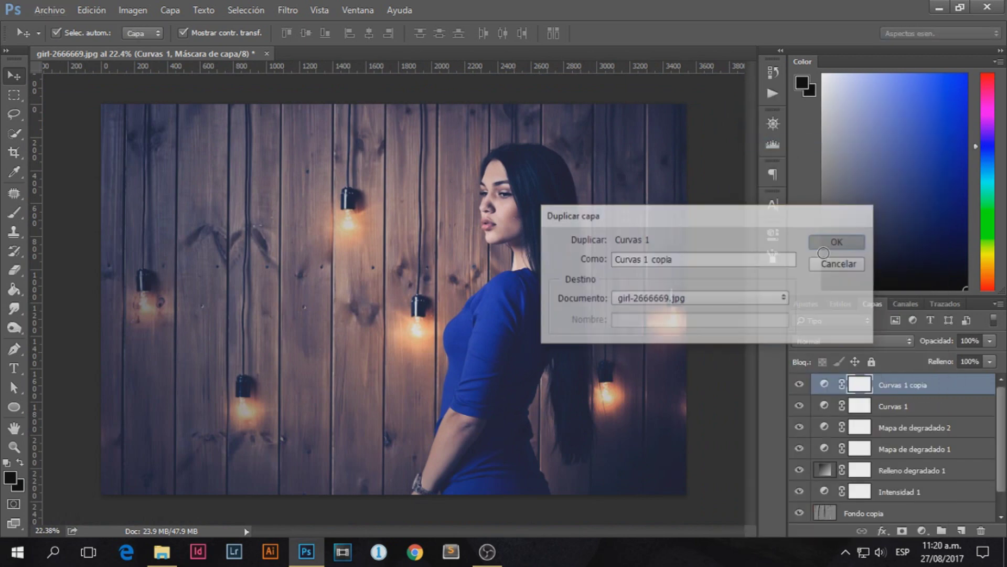
{"action": "left_click", "coordinate": [839, 241]}
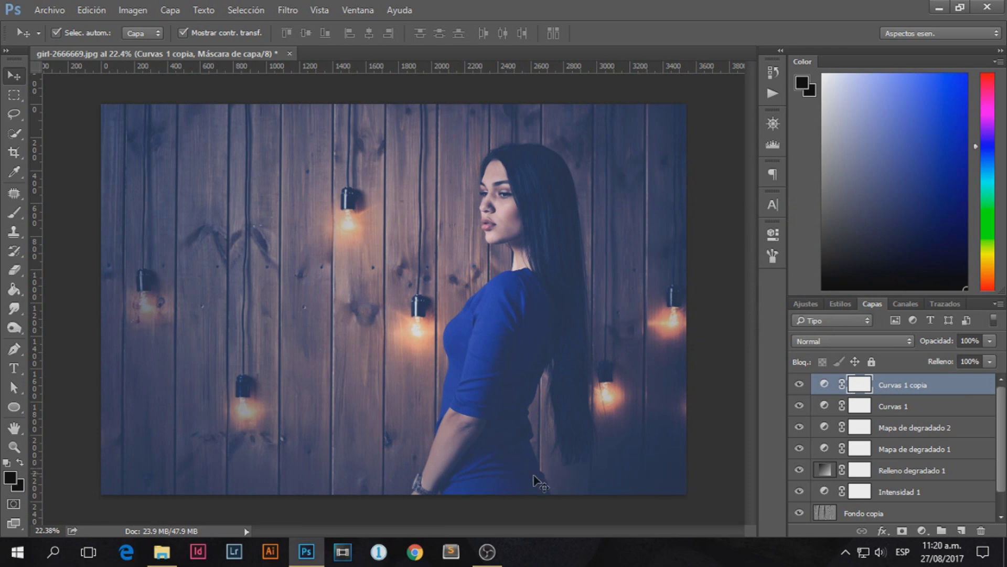
Pull a low point down on Curvas 1 copia's RGB curve and toggle it to compare
{"action": "double_click", "coordinate": [824, 385]}
{"action": "left_click_drag", "start_coordinate": [573, 442], "coordinate": [572, 446]}
{"action": "left_click_drag", "start_coordinate": [612, 418], "coordinate": [609, 423]}
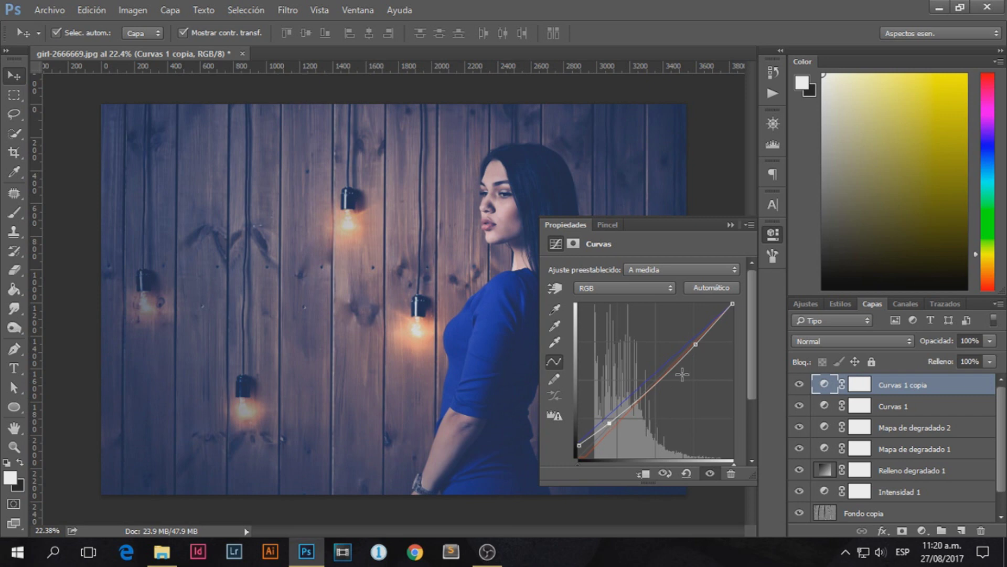
{"action": "left_click", "coordinate": [773, 234]}
{"action": "left_click", "coordinate": [799, 386]}
{"action": "left_click", "coordinate": [799, 385]}
{"action": "left_click", "coordinate": [799, 385]}
{"action": "left_click", "coordinate": [799, 386]}
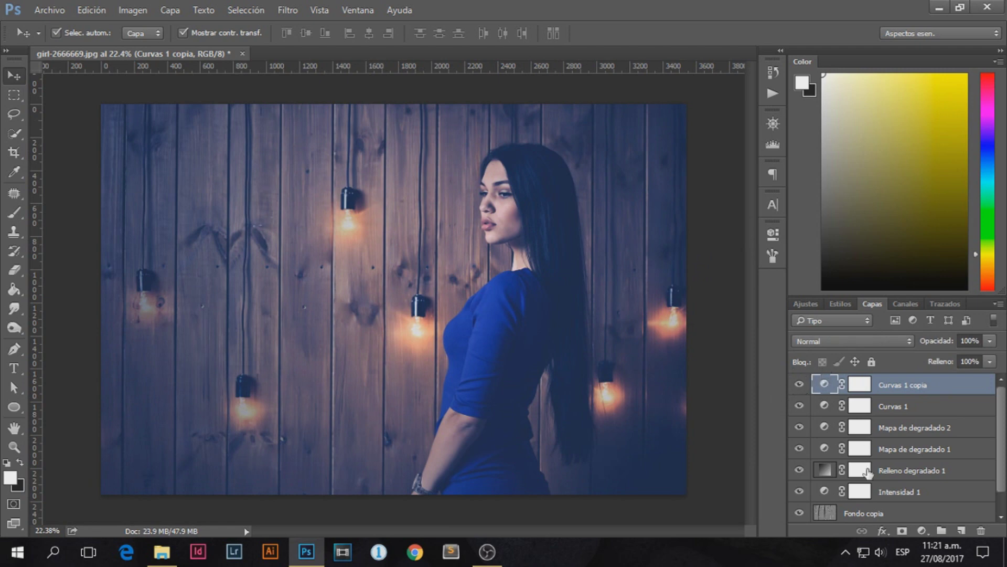
Add Exposición 1 with exposure +0.24, offset +0.0020 and gamma 0.95
{"action": "left_click", "coordinate": [922, 530]}
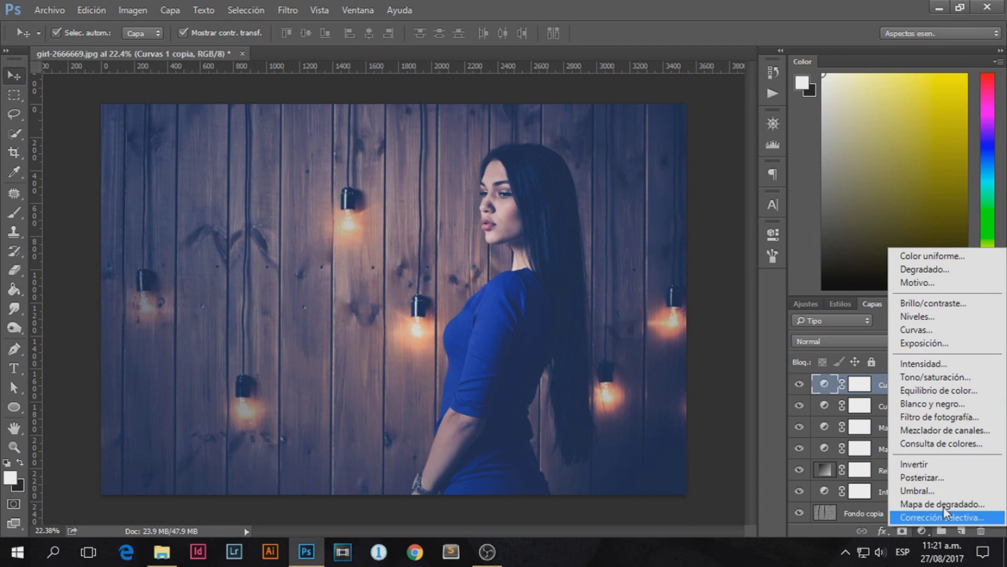
{"action": "left_click", "coordinate": [925, 343]}
{"action": "left_click_drag", "start_coordinate": [644, 309], "coordinate": [646, 308]}
{"action": "mouse_move", "coordinate": [644, 370]}
{"action": "left_mouse_down"}
{"action": "mouse_move", "coordinate": [628, 370]}
{"action": "mouse_move", "coordinate": [641, 372]}
{"action": "left_mouse_up"}
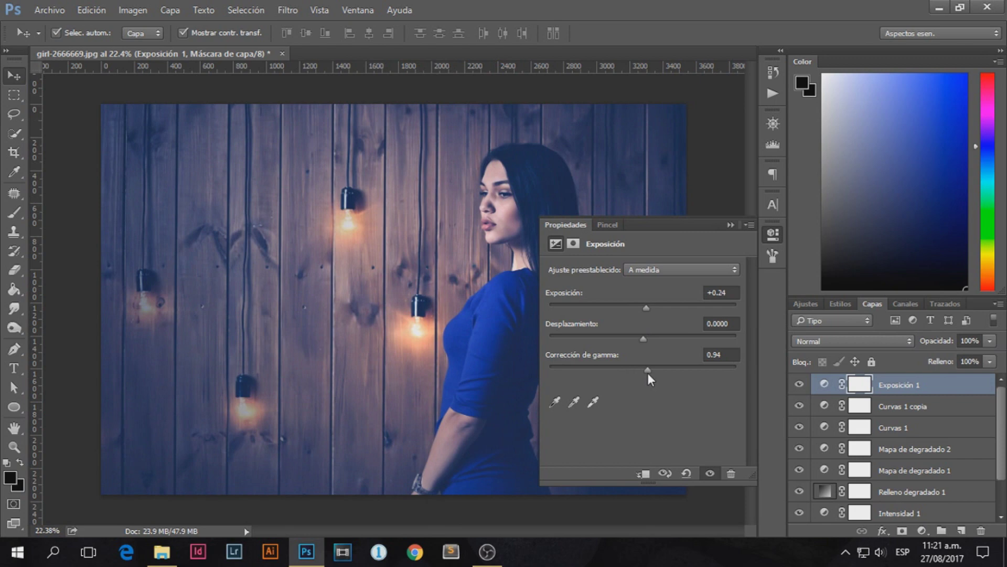
{"action": "left_click_drag", "start_coordinate": [644, 339], "coordinate": [644, 339]}
{"action": "left_click", "coordinate": [736, 256]}
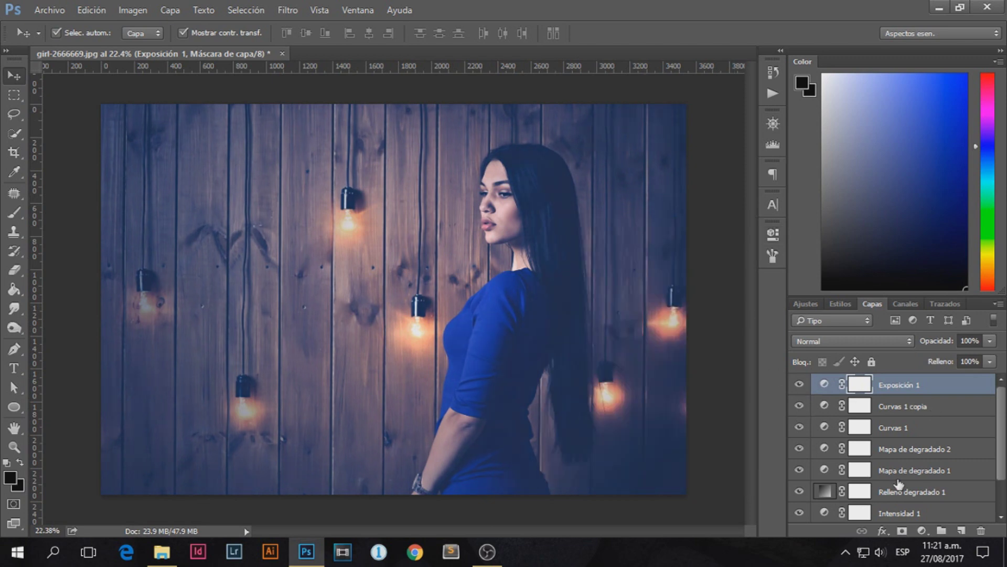
{"action": "left_click_drag", "start_coordinate": [1003, 460], "coordinate": [1004, 509]}
Group Fondo copia through Exposición 1 into Grupo 1 with Ctrl+G, toggling it to compare
{"action": "left_click", "coordinate": [935, 496]}
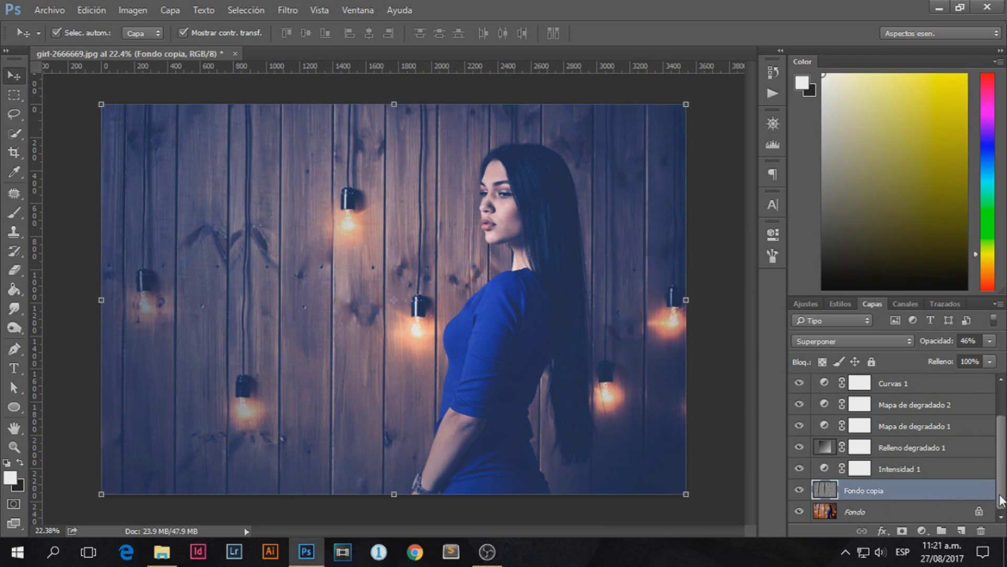
{"action": "scroll", "coordinate": [1000, 501], "scroll_direction": "up", "scroll_amount": 2}
{"action": "left_click", "coordinate": [925, 388], "text": "shift"}
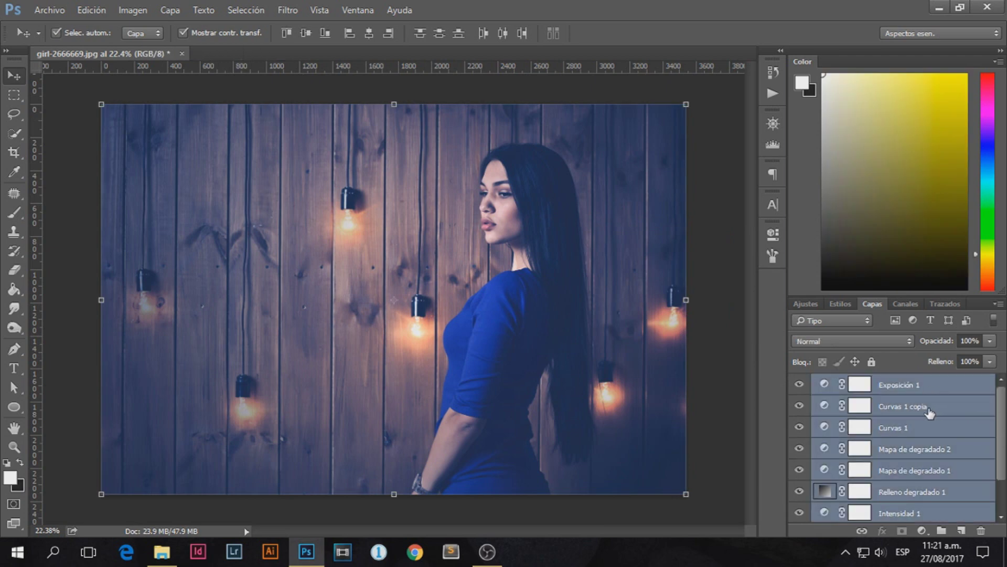
{"action": "left_click_drag", "start_coordinate": [1003, 441], "coordinate": [1005, 506]}
{"action": "scroll", "coordinate": [891, 446], "scroll_direction": "up", "scroll_amount": 2}
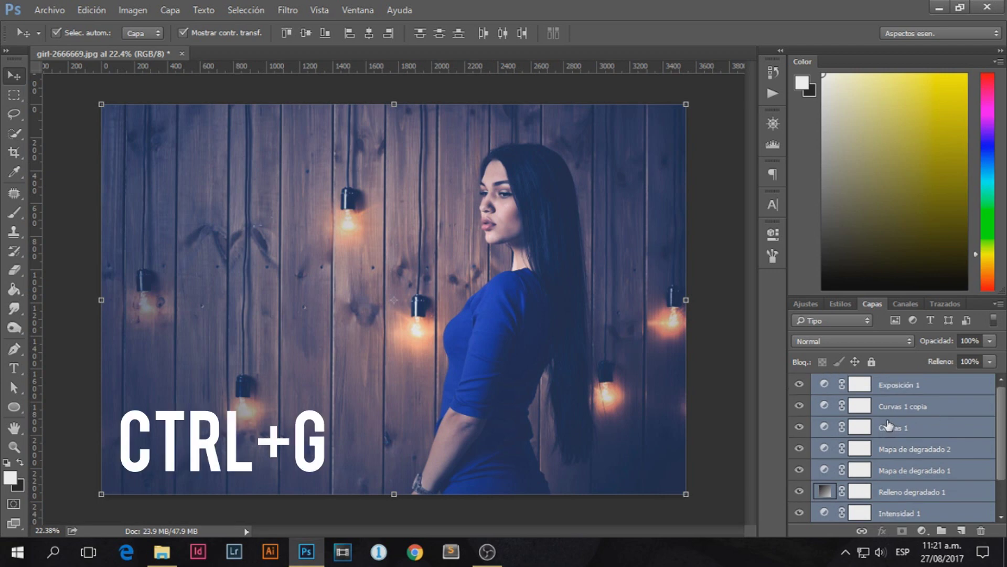
{"action": "key", "text": "ctrl+g"}
{"action": "left_click", "coordinate": [800, 383]}
{"action": "left_click", "coordinate": [799, 383]}
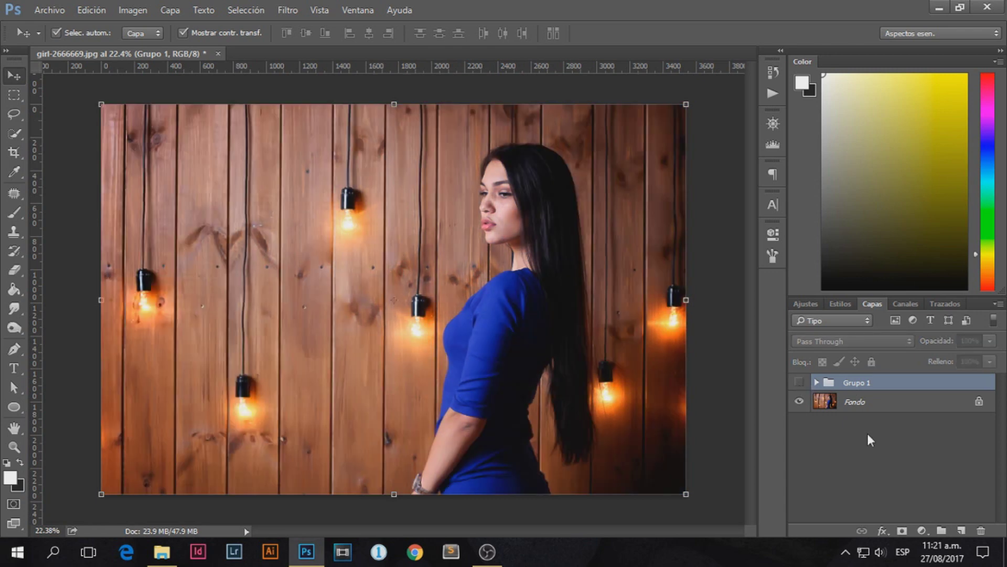
{"action": "left_click", "coordinate": [800, 384]}
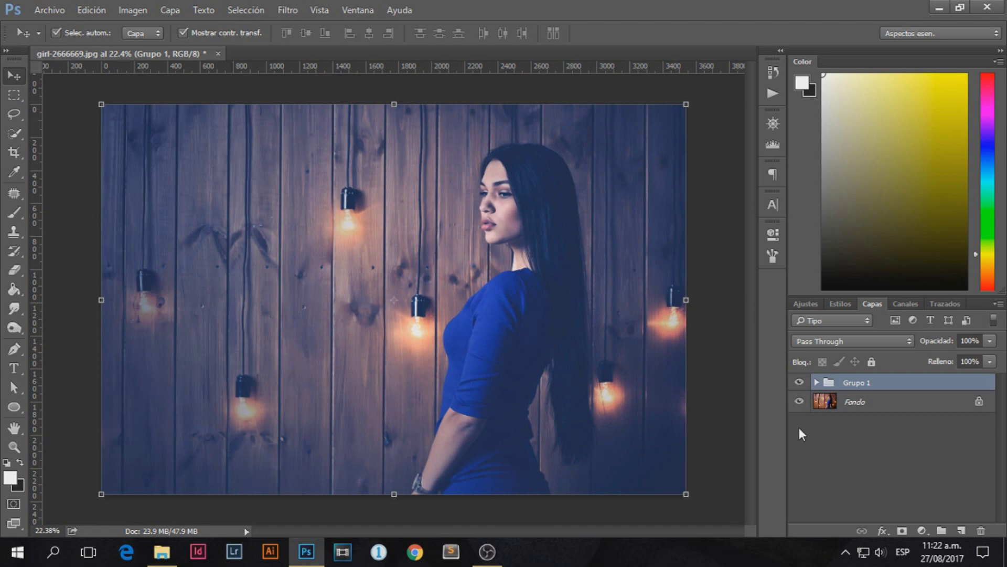
Add a layer mask to Grupo 1
{"action": "left_click", "coordinate": [902, 530]}
{"action": "scroll", "coordinate": [509, 212], "scroll_direction": "up", "scroll_amount": 2}
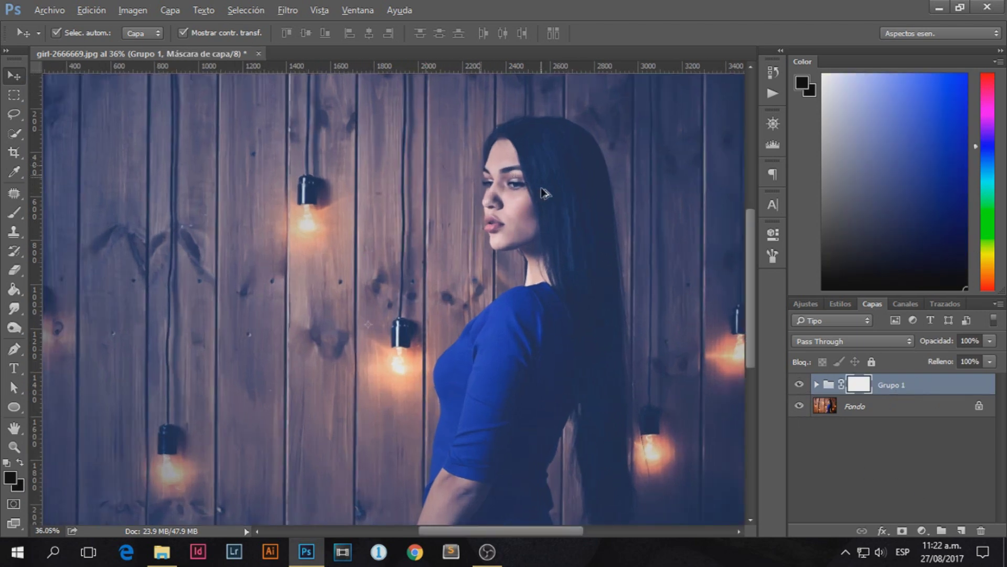
{"action": "scroll", "coordinate": [512, 217], "scroll_direction": "up", "scroll_amount": 2}
{"action": "scroll", "coordinate": [517, 225], "scroll_direction": "up", "scroll_amount": 2}
{"action": "scroll", "coordinate": [518, 228], "scroll_direction": "up", "scroll_amount": 1}
{"action": "scroll", "coordinate": [517, 228], "scroll_direction": "down", "scroll_amount": 1}
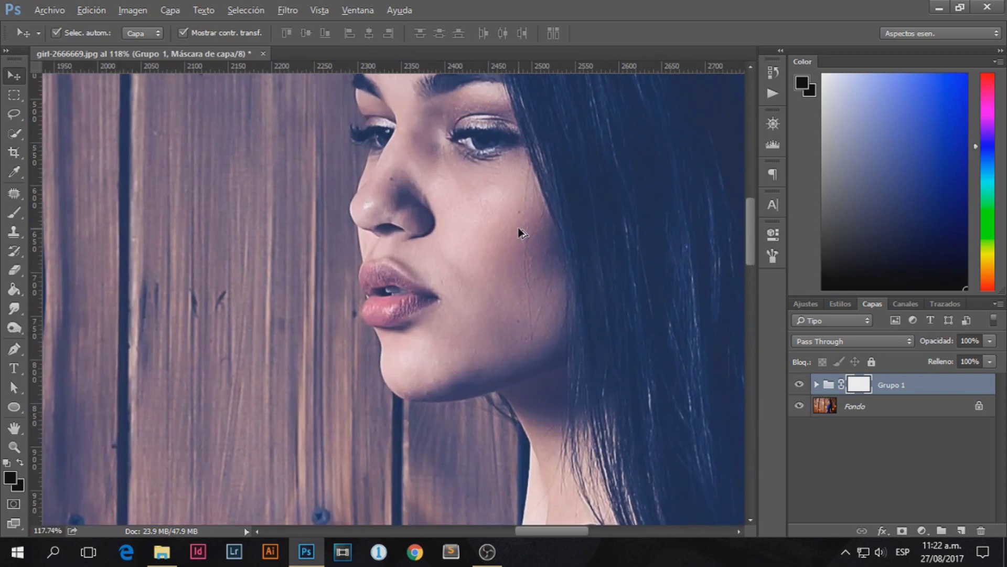
{"action": "scroll", "coordinate": [518, 228], "scroll_direction": "down", "scroll_amount": 2}
{"action": "scroll", "coordinate": [509, 226], "scroll_direction": "down", "scroll_amount": 2}
{"action": "scroll", "coordinate": [502, 226], "scroll_direction": "down", "scroll_amount": 1}
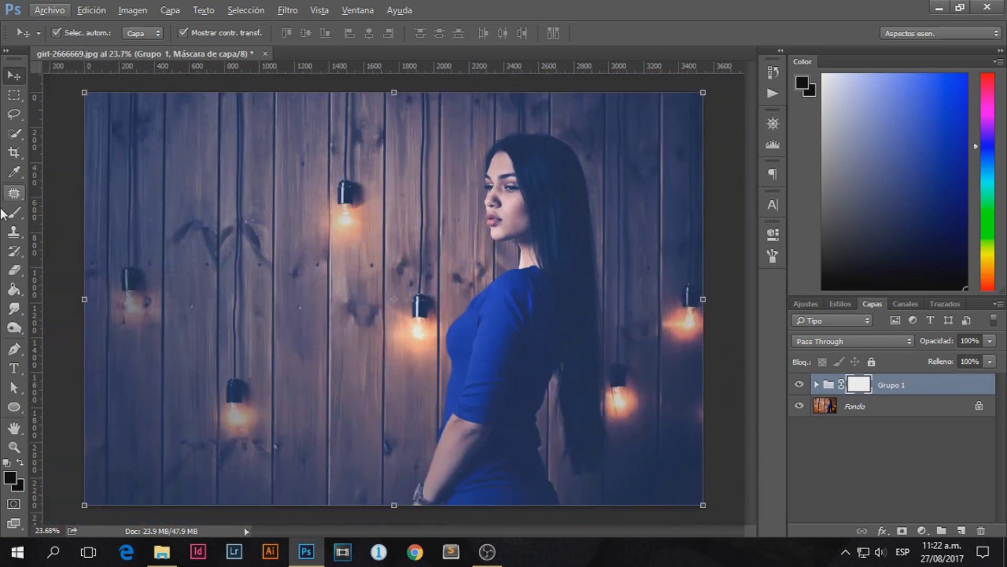
Set up the Brush with a light grey colour and about 82 px size
{"action": "key", "text": "b"}
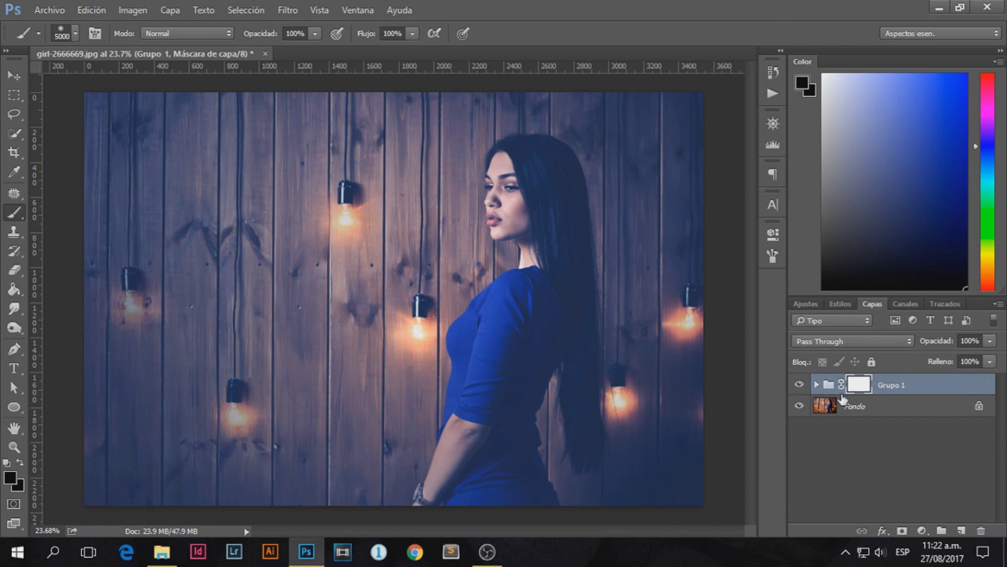
{"action": "left_click", "coordinate": [823, 128]}
{"action": "left_click", "coordinate": [823, 186]}
{"action": "left_click_drag", "start_coordinate": [542, 252], "coordinate": [449, 258]}
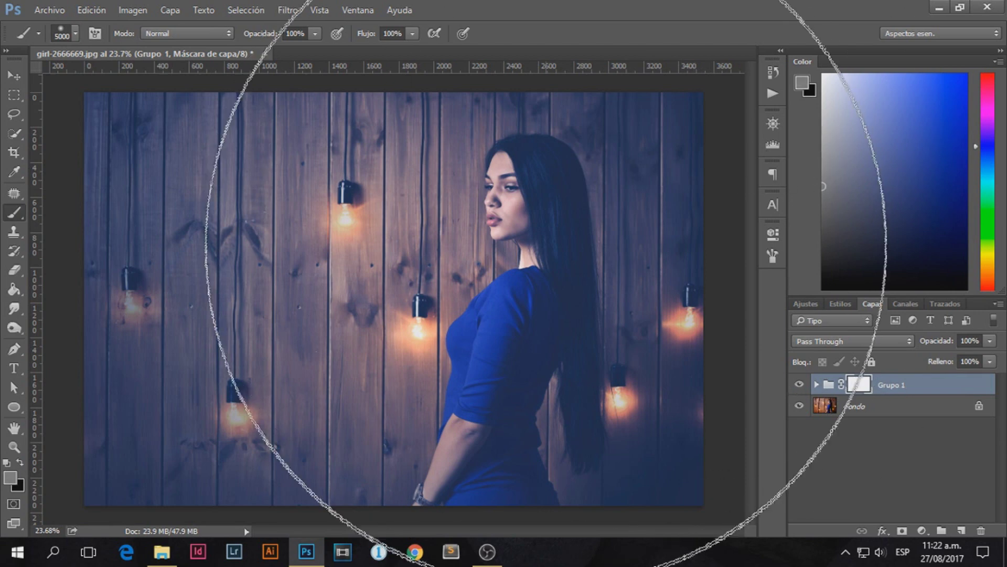
{"action": "scroll", "coordinate": [498, 220], "scroll_direction": "up", "scroll_amount": 5}
{"action": "left_click_drag", "start_coordinate": [539, 198], "coordinate": [472, 194]}
{"action": "scroll", "coordinate": [517, 205], "scroll_direction": "up", "scroll_amount": 2}
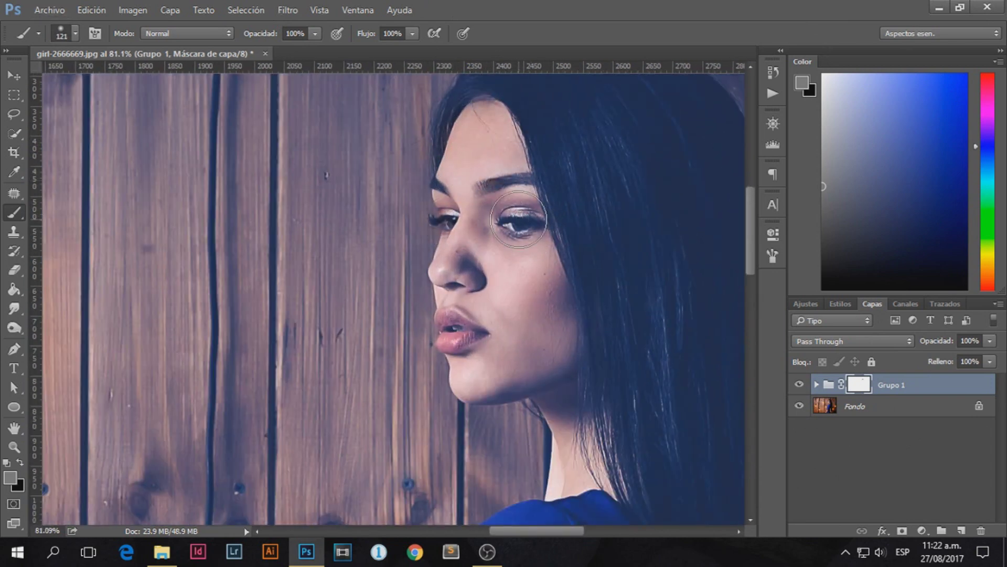
{"action": "scroll", "coordinate": [477, 189], "scroll_direction": "up", "scroll_amount": 3}
{"action": "left_click", "coordinate": [524, 262], "text": "alt"}
{"action": "left_click_drag", "start_coordinate": [556, 244], "coordinate": [535, 243]}
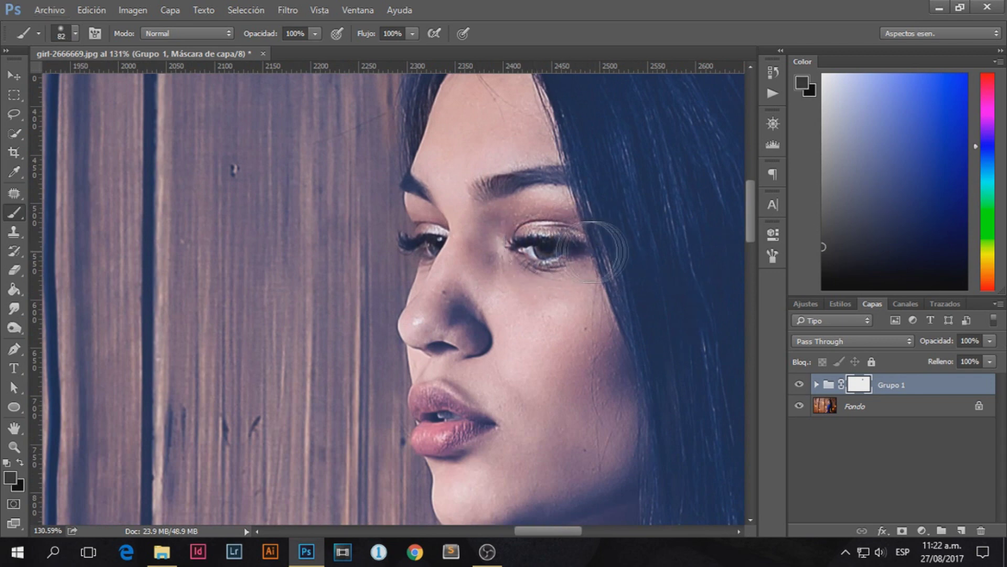
{"action": "left_click", "coordinate": [503, 244], "text": "alt"}
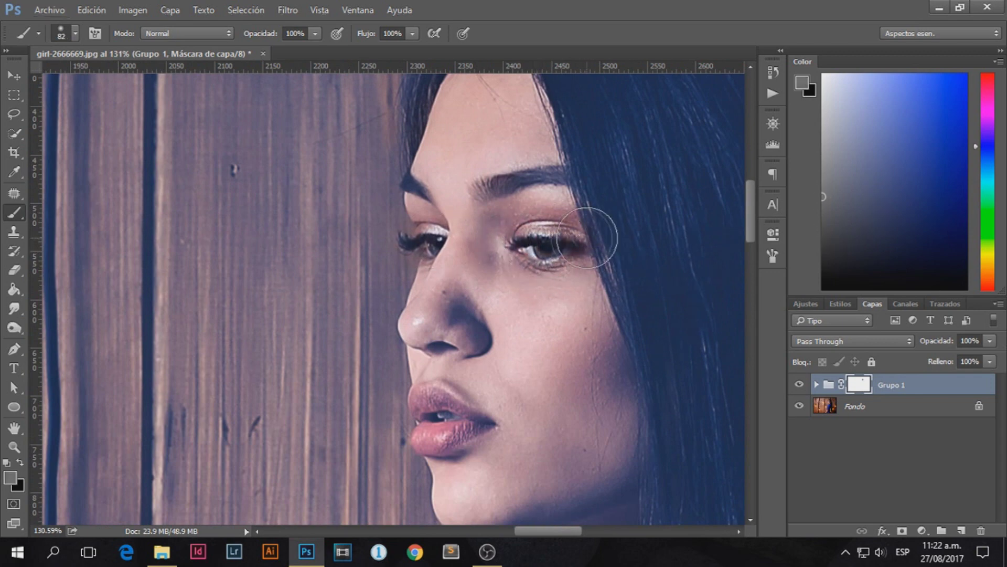
{"action": "scroll", "coordinate": [552, 221], "scroll_direction": "down", "scroll_amount": 2}
{"action": "left_click", "coordinate": [503, 294], "text": "alt"}
Paint grey on the group mask over the face and lamps to restore warmth
{"action": "left_click_drag", "start_coordinate": [577, 347], "coordinate": [596, 276]}
{"action": "key", "text": "bracketleft"}
{"action": "key", "text": "bracketleft"}
{"action": "key", "text": "bracketleft"}
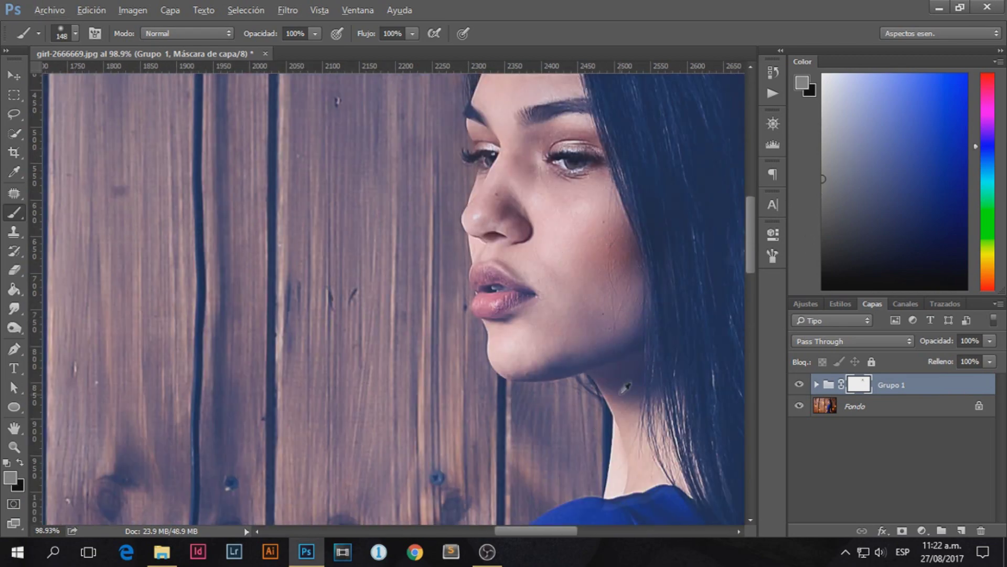
{"action": "scroll", "coordinate": [603, 386], "scroll_direction": "up", "scroll_amount": 2}
{"action": "scroll", "coordinate": [435, 236], "scroll_direction": "down", "scroll_amount": 5}
{"action": "scroll", "coordinate": [388, 210], "scroll_direction": "up", "scroll_amount": 5}
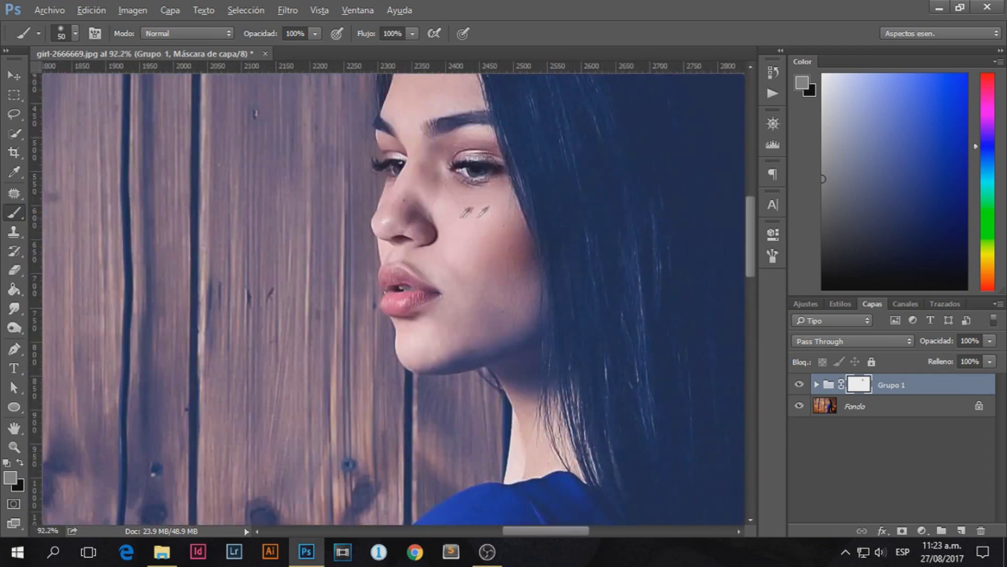
{"action": "scroll", "coordinate": [448, 412], "scroll_direction": "down", "scroll_amount": 2}
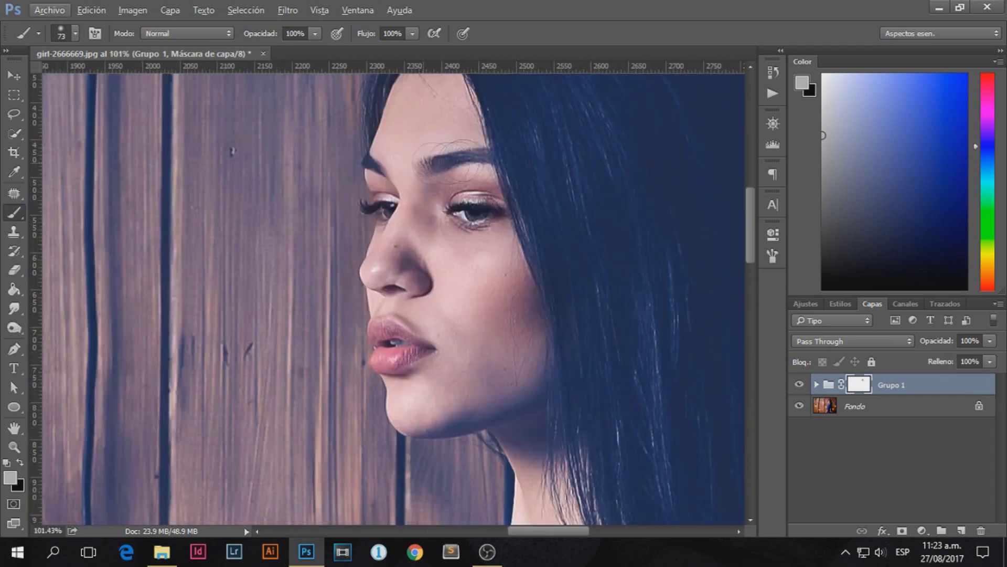
{"action": "scroll", "coordinate": [533, 209], "scroll_direction": "down", "scroll_amount": 3}
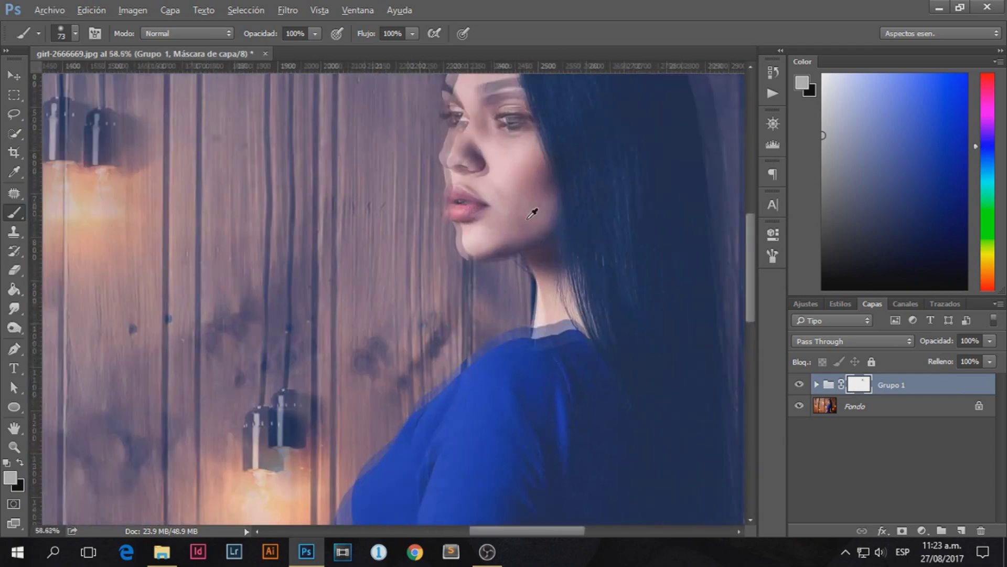
{"action": "scroll", "coordinate": [519, 218], "scroll_direction": "up", "scroll_amount": 3}
{"action": "scroll", "coordinate": [608, 429], "scroll_direction": "down", "scroll_amount": 4}
{"action": "scroll", "coordinate": [493, 325], "scroll_direction": "up", "scroll_amount": 2}
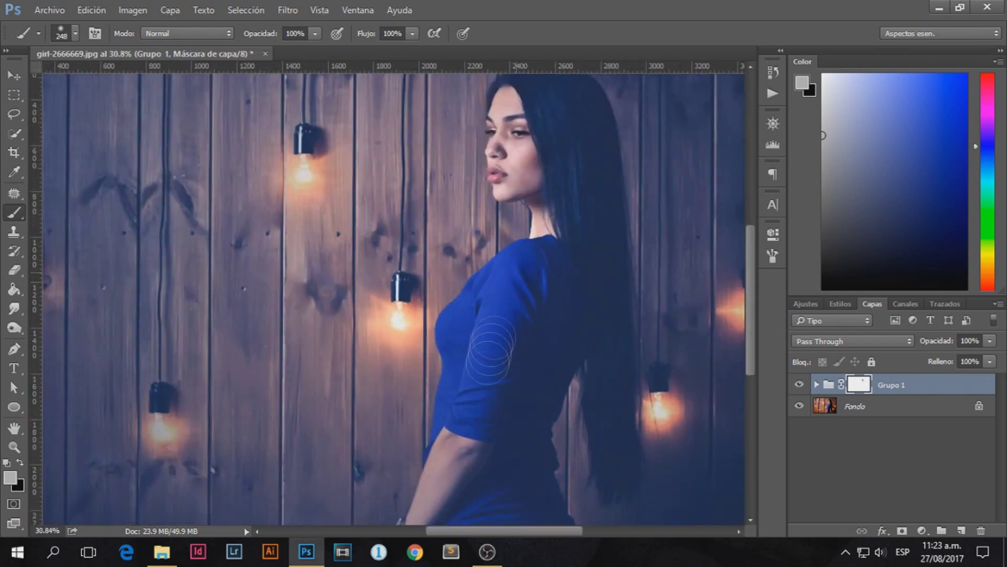
{"action": "scroll", "coordinate": [495, 326], "scroll_direction": "up", "scroll_amount": 1}
{"action": "scroll", "coordinate": [546, 375], "scroll_direction": "down", "scroll_amount": 3}
{"action": "scroll", "coordinate": [395, 302], "scroll_direction": "up", "scroll_amount": 1}
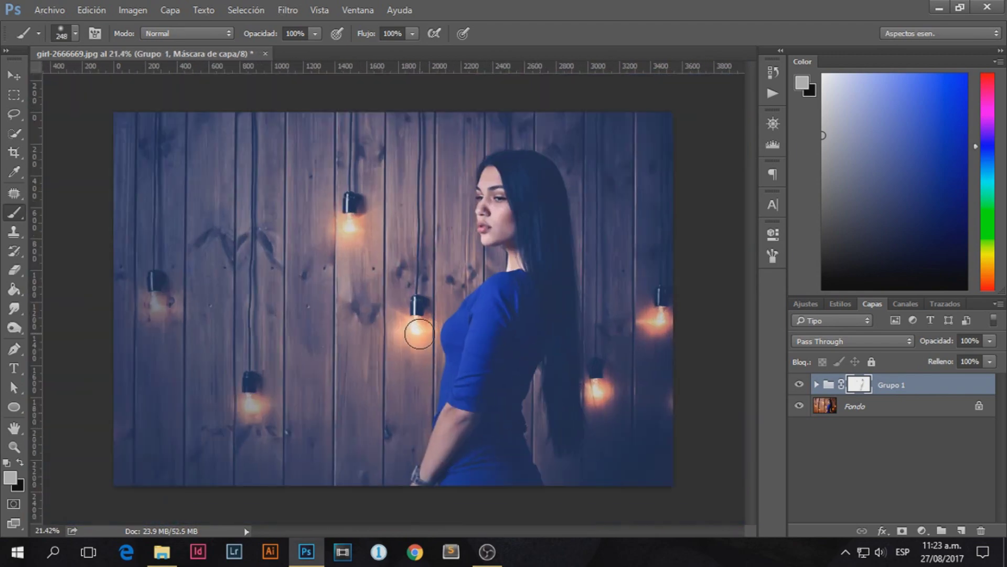
{"action": "left_click", "coordinate": [233, 391]}
{"action": "left_click", "coordinate": [153, 303]}
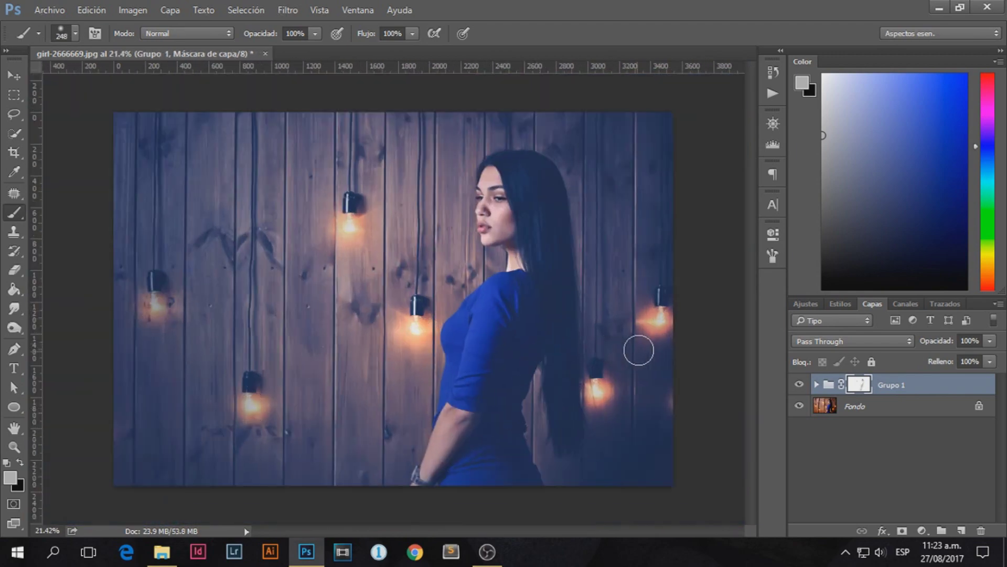
{"action": "scroll", "coordinate": [393, 309], "scroll_direction": "down", "scroll_amount": 2}
{"action": "scroll", "coordinate": [393, 310], "scroll_direction": "up", "scroll_amount": 1}
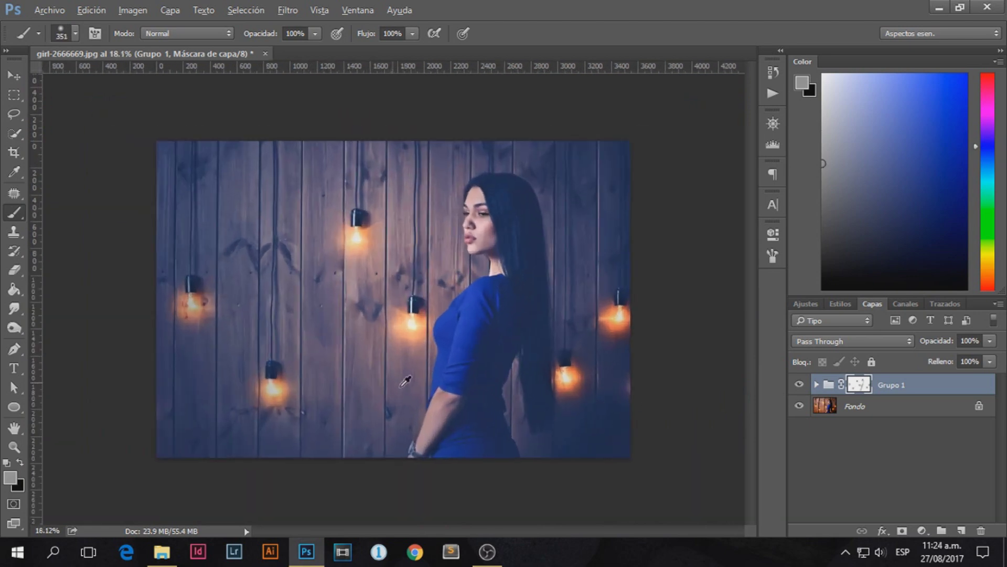
{"action": "left_click", "coordinate": [14, 75]}
{"action": "left_click", "coordinate": [656, 290]}
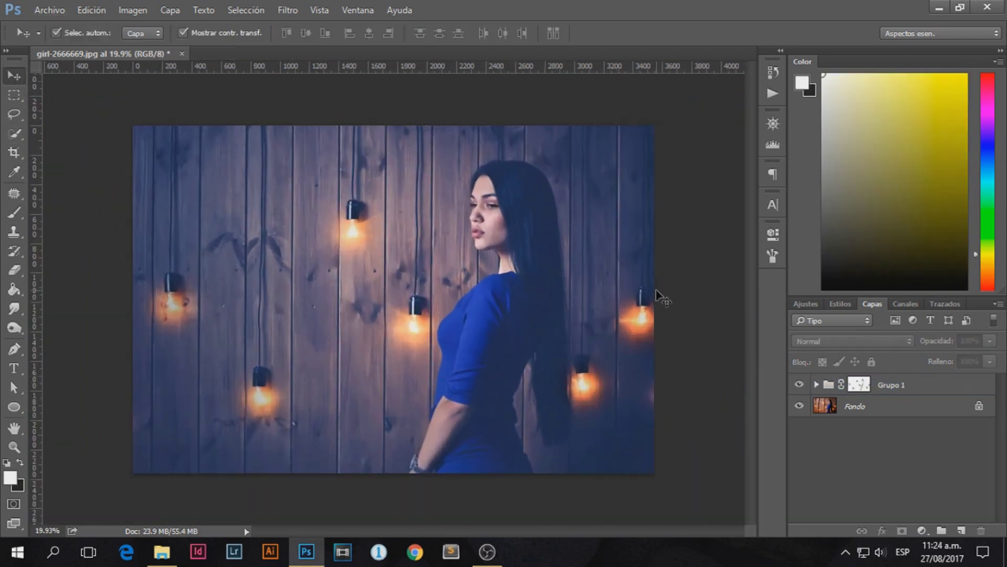
{"action": "scroll", "coordinate": [367, 232], "scroll_direction": "up", "scroll_amount": 3}
{"action": "scroll", "coordinate": [366, 232], "scroll_direction": "down", "scroll_amount": 3}
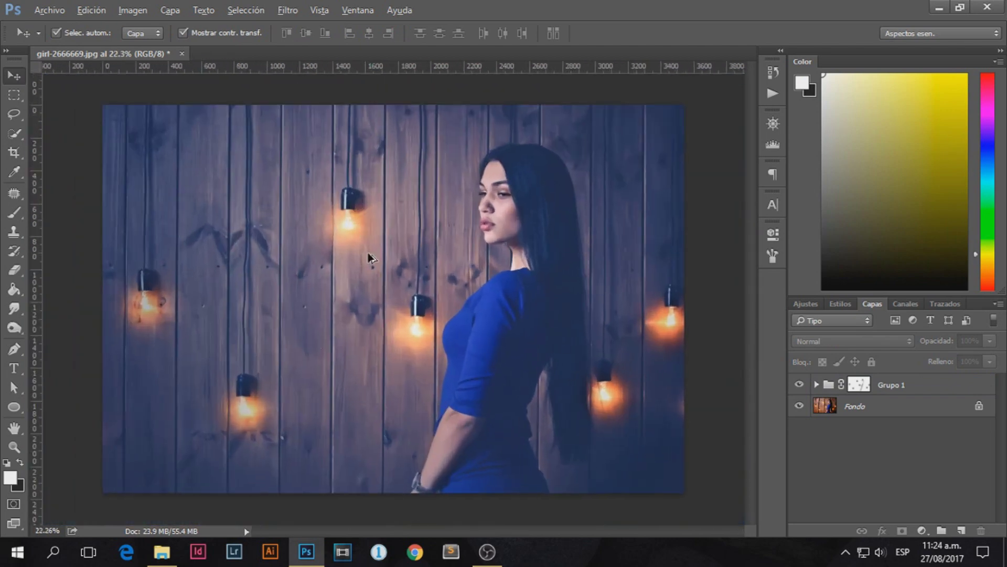
{"action": "scroll", "coordinate": [385, 262], "scroll_direction": "up", "scroll_amount": 1}
{"action": "key", "text": "alt"}
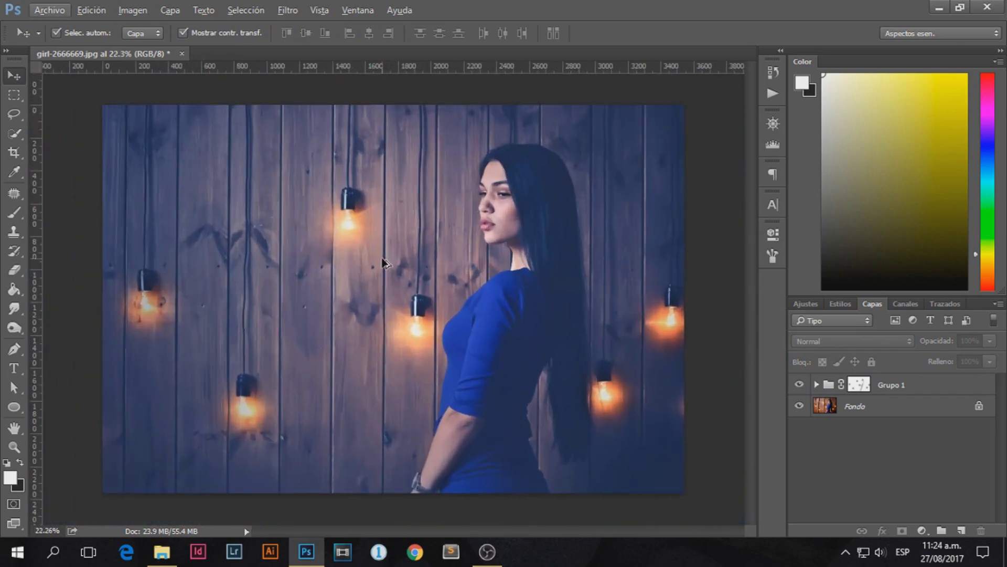
{"action": "left_click", "coordinate": [798, 385]}
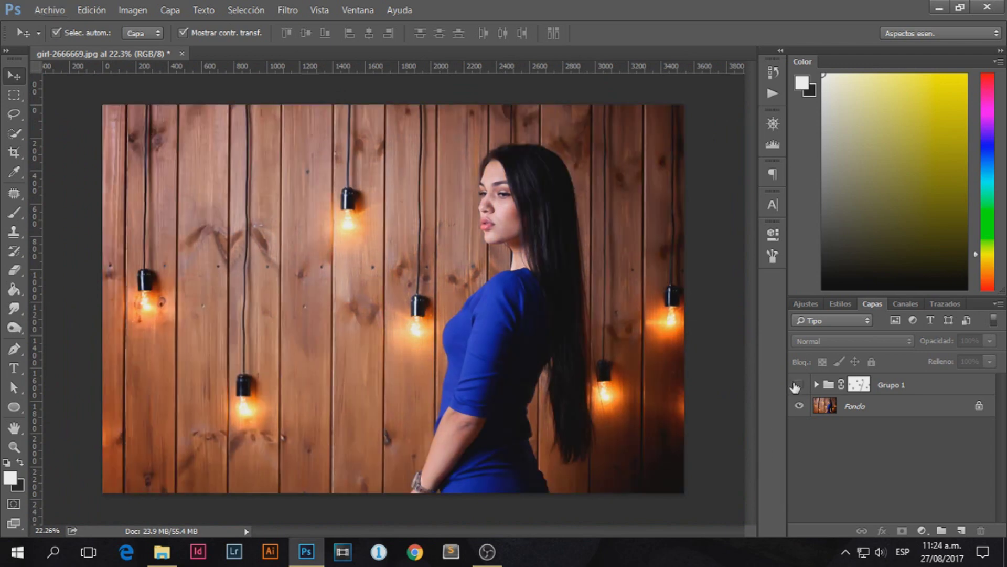